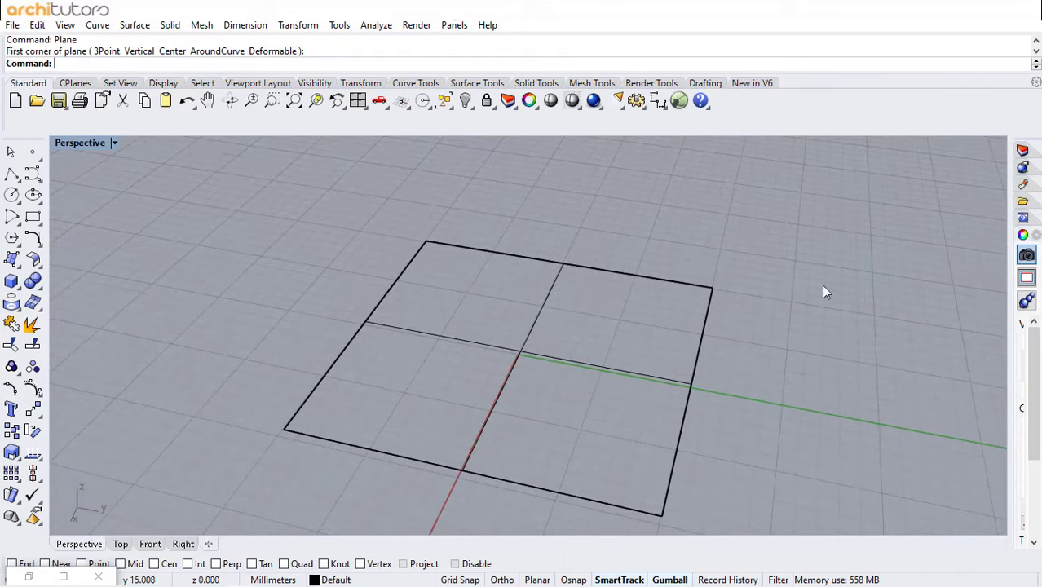
Launch Grasshopper beside the Rhino model
right_drag(825, 292, 636, 336)
click(113, 143)
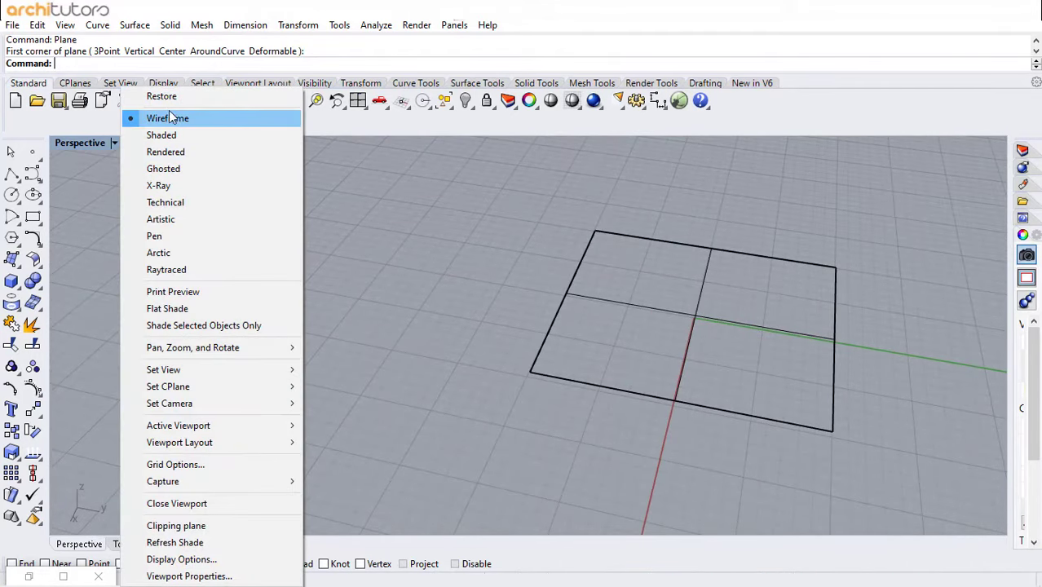
click(101, 282)
text(Grasshopper)
key(Return)
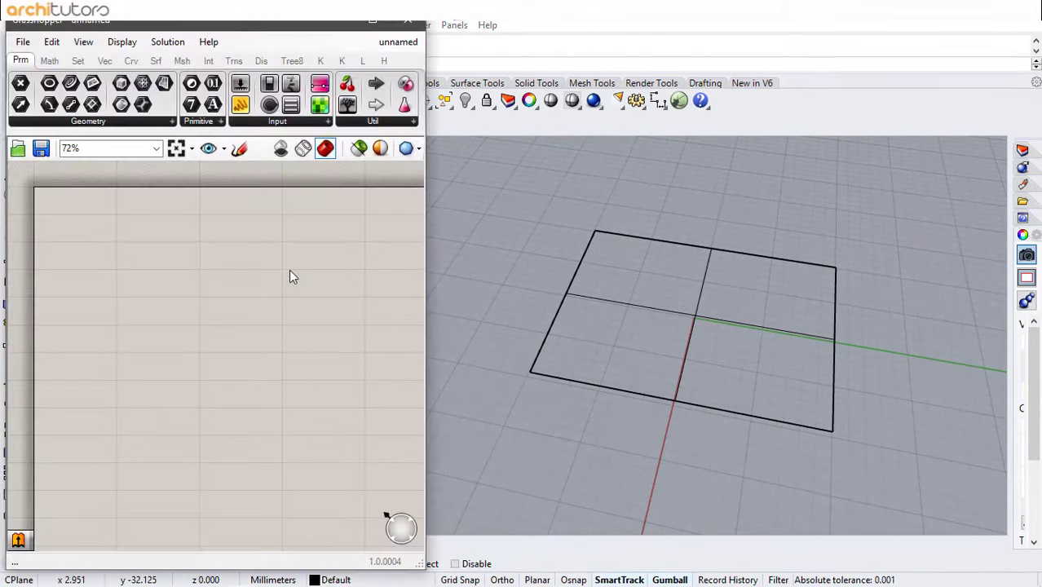
Add a Surface parameter to the upper-left area of the Grasshopper canvas
scroll(119, 238, up, 1)
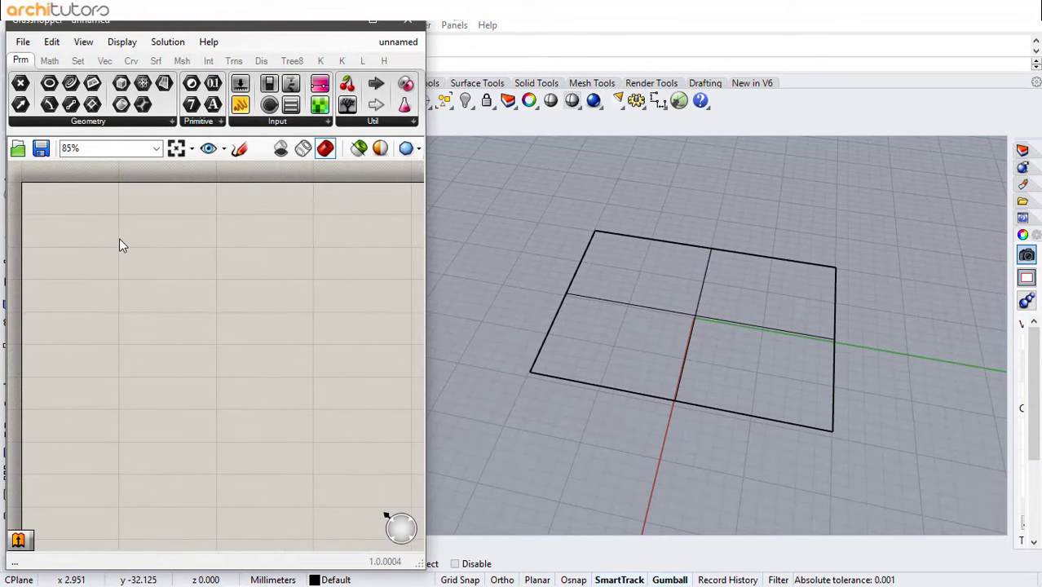
double_click(119, 238)
text(srf)
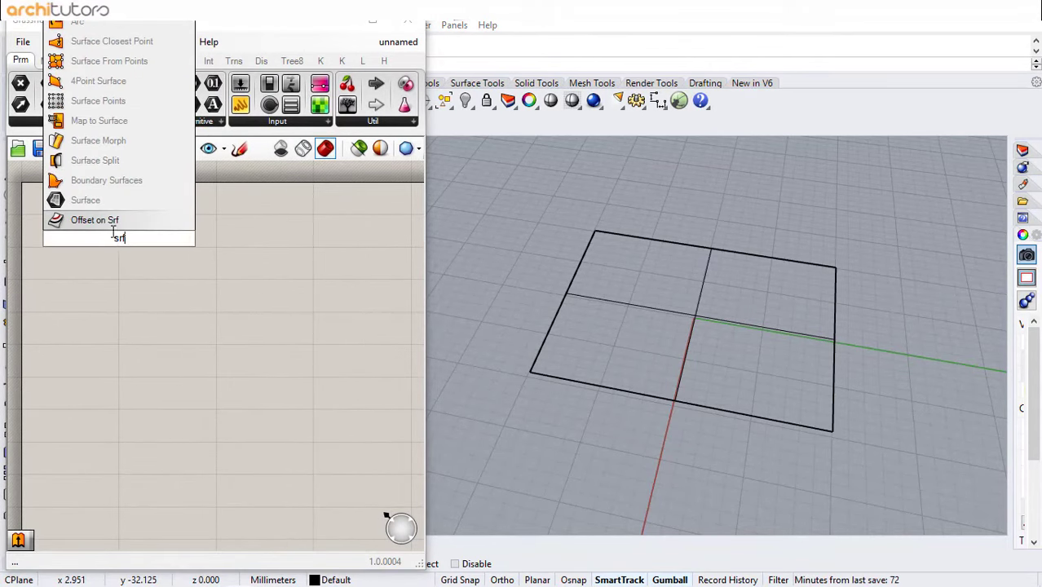
click(95, 207)
drag(116, 242, 96, 227)
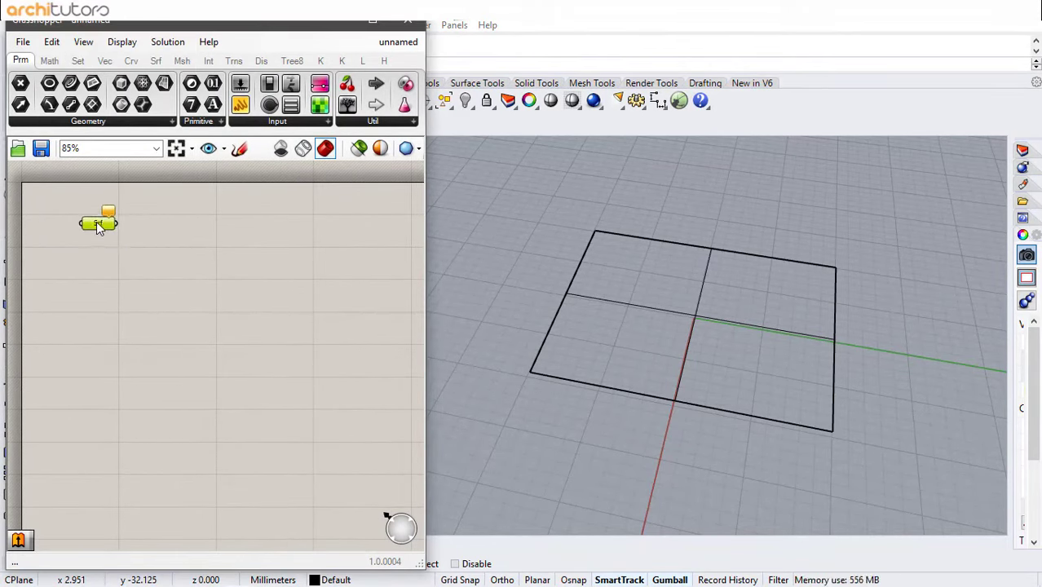
Reference the square plane from the Rhino scene as the one surface of the Surface parameter
right_click(110, 227)
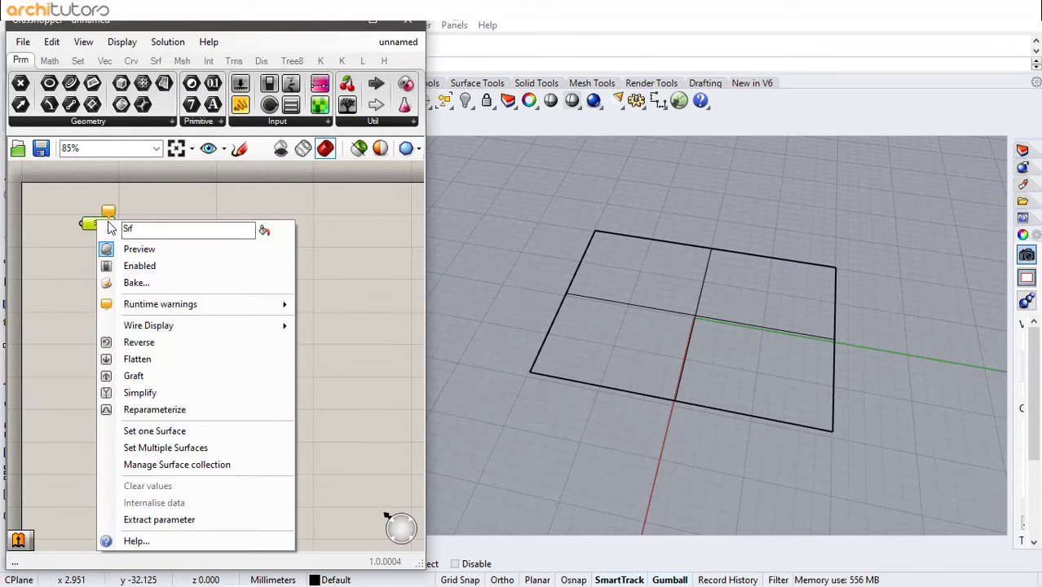
click(154, 431)
click(706, 313)
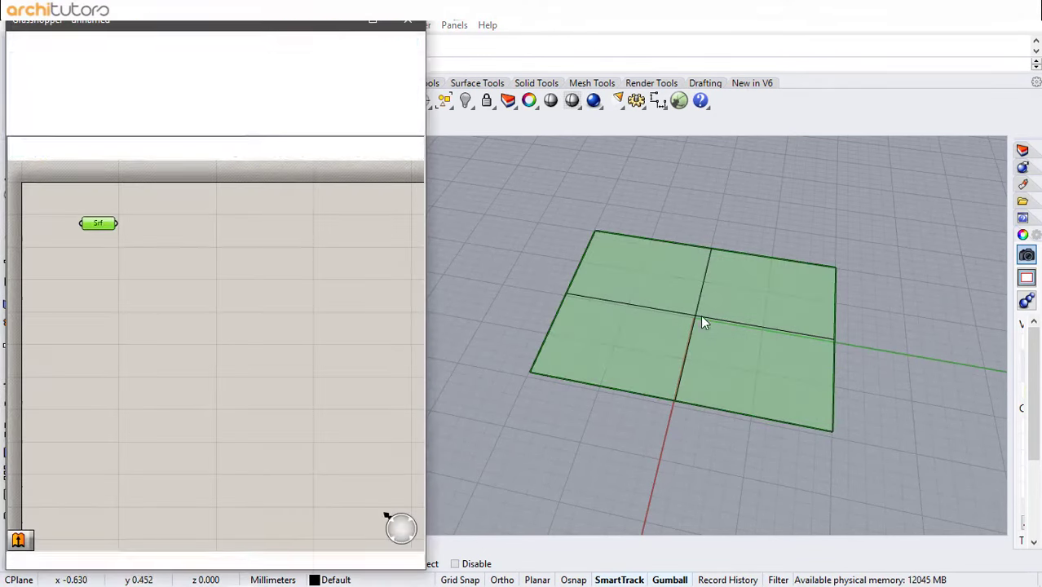
click(153, 249)
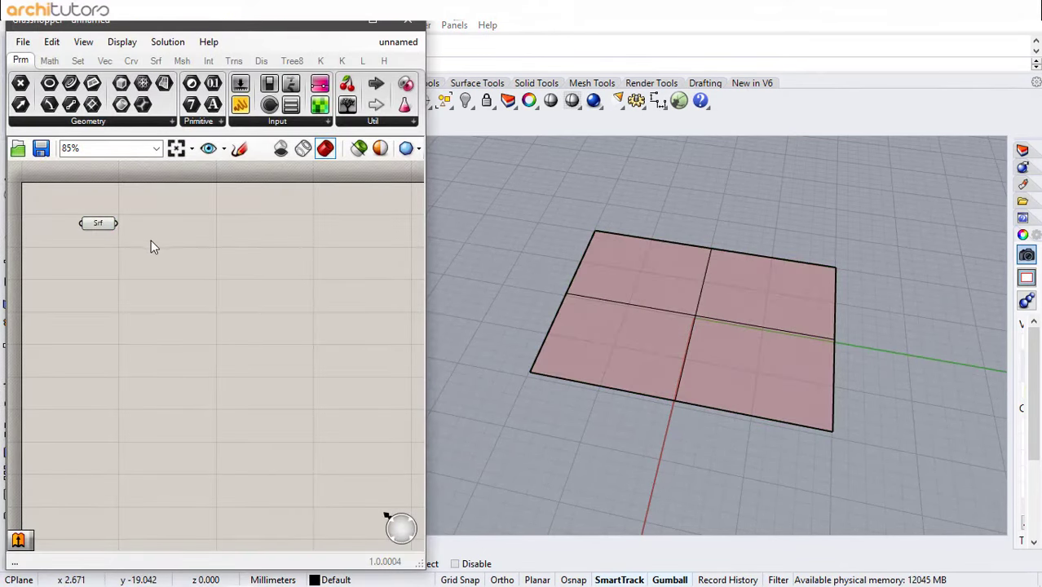
Select the square plane in Rhino and move it vertically up above the ground grid
click(689, 321)
click(346, 25)
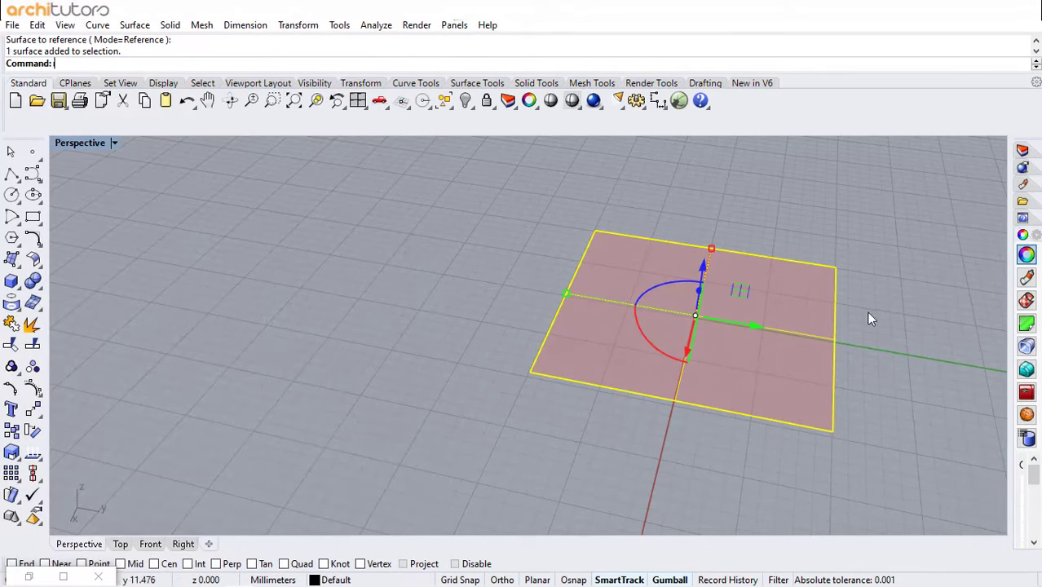
right_drag(866, 310, 700, 272)
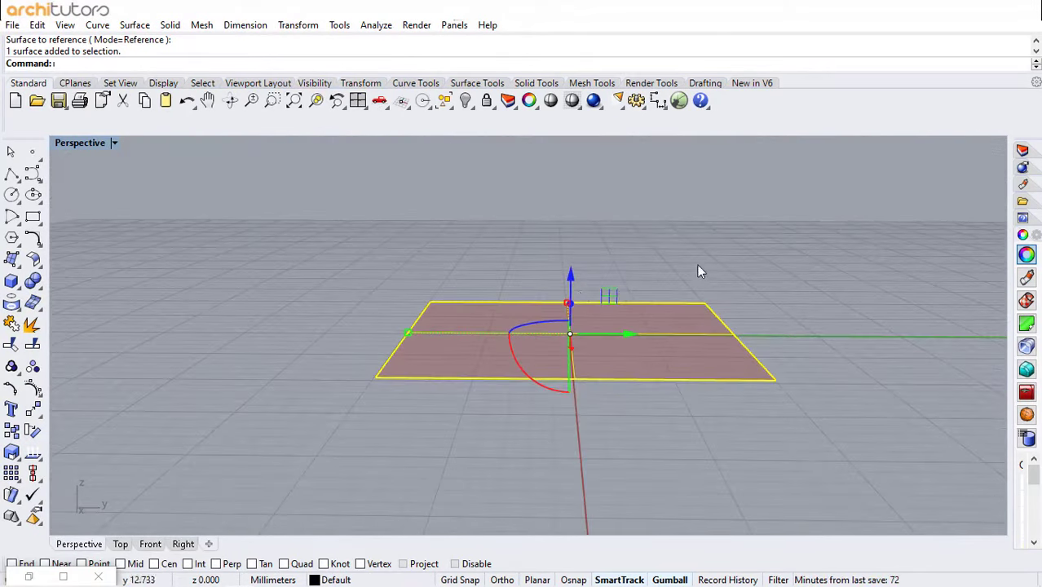
drag(568, 281, 552, 219)
Rebuild the plane with 5 points and degree 3 in both U and V, deleting the input, and turn on its control points
text(R)
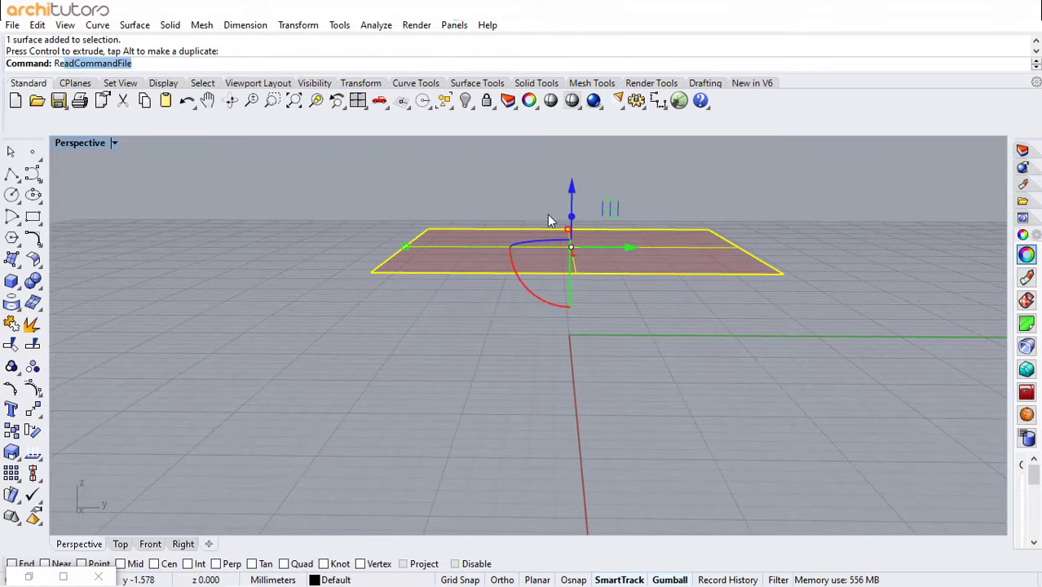
text(eb)
key(Return)
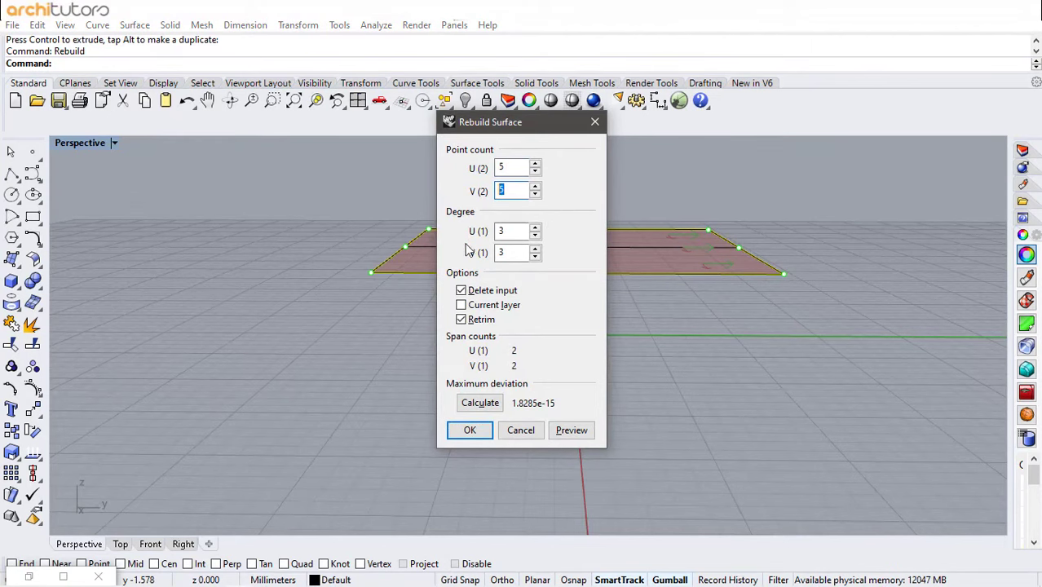
click(470, 430)
right_drag(469, 430, 596, 196)
text(POff)
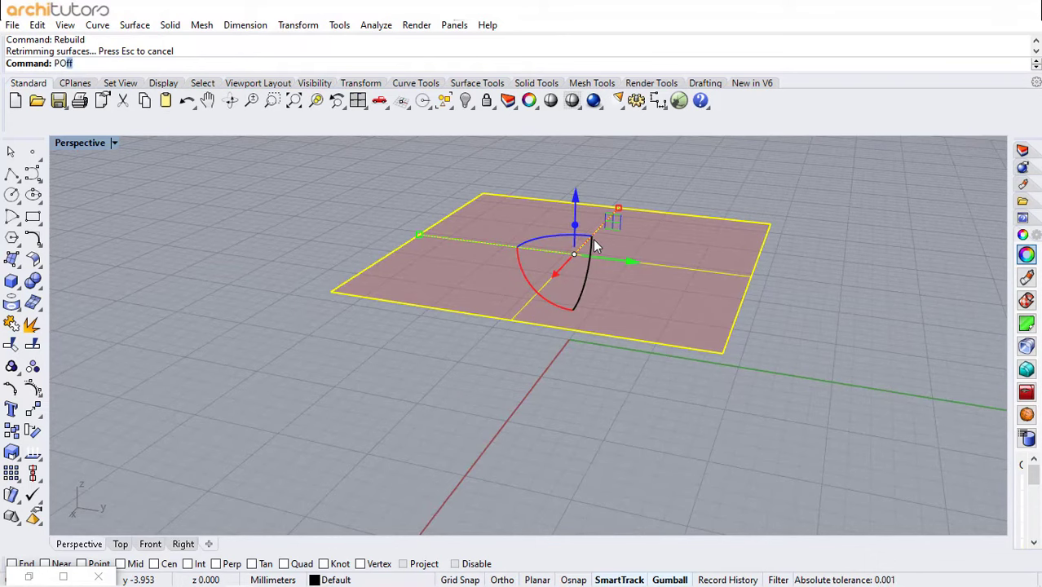
key(Return)
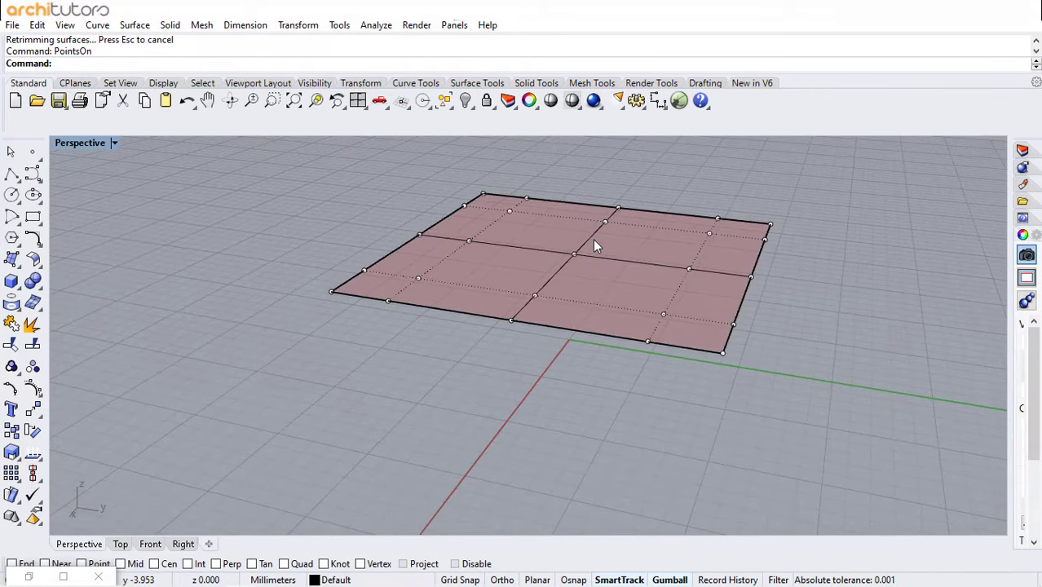
Select the centre and four corner control points and move them vertically down to form a four-legged canopy
right_drag(593, 239, 634, 351)
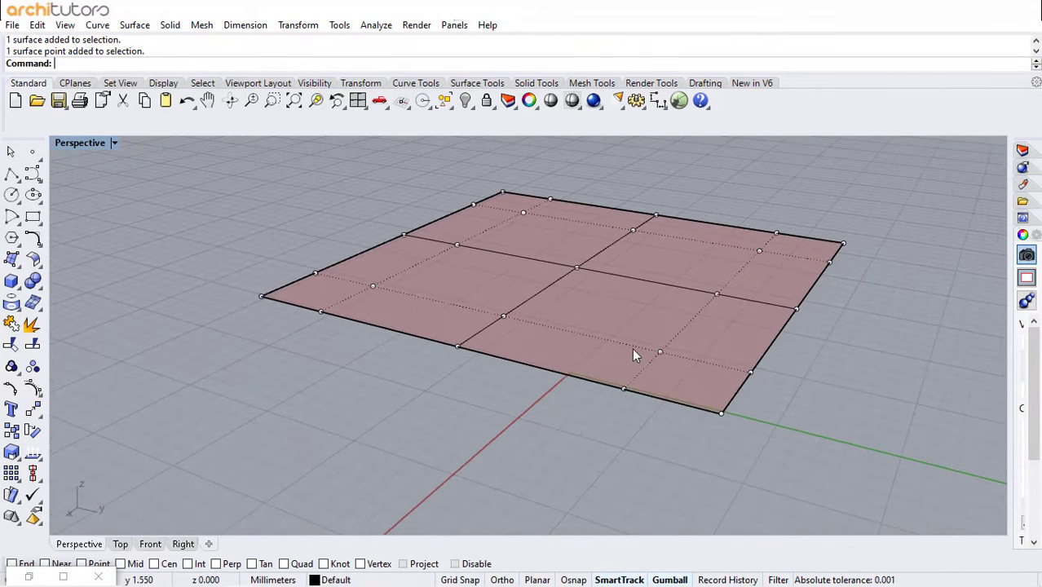
click(577, 269)
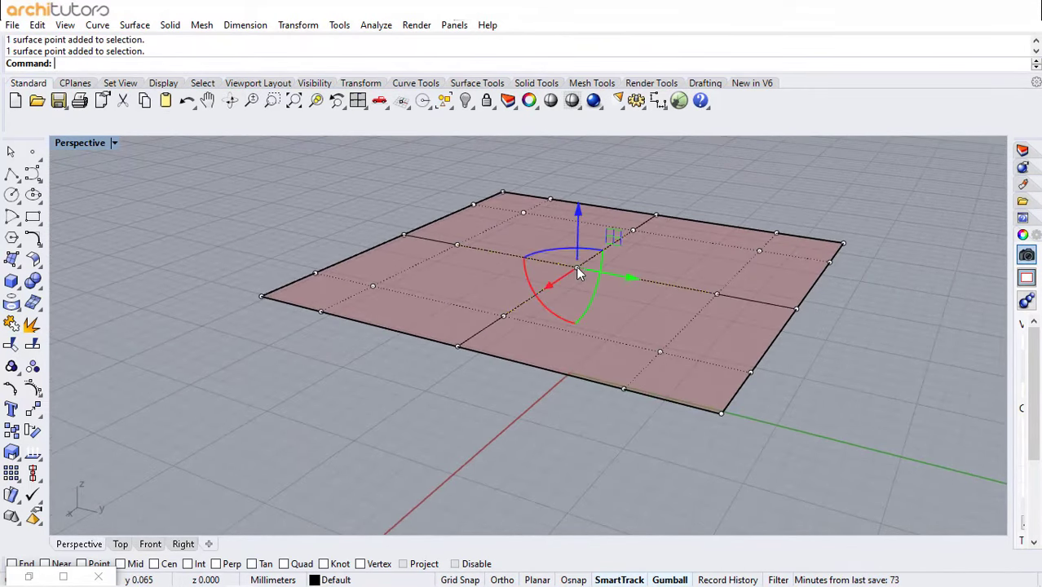
shift+click(261, 296)
shift+click(503, 193)
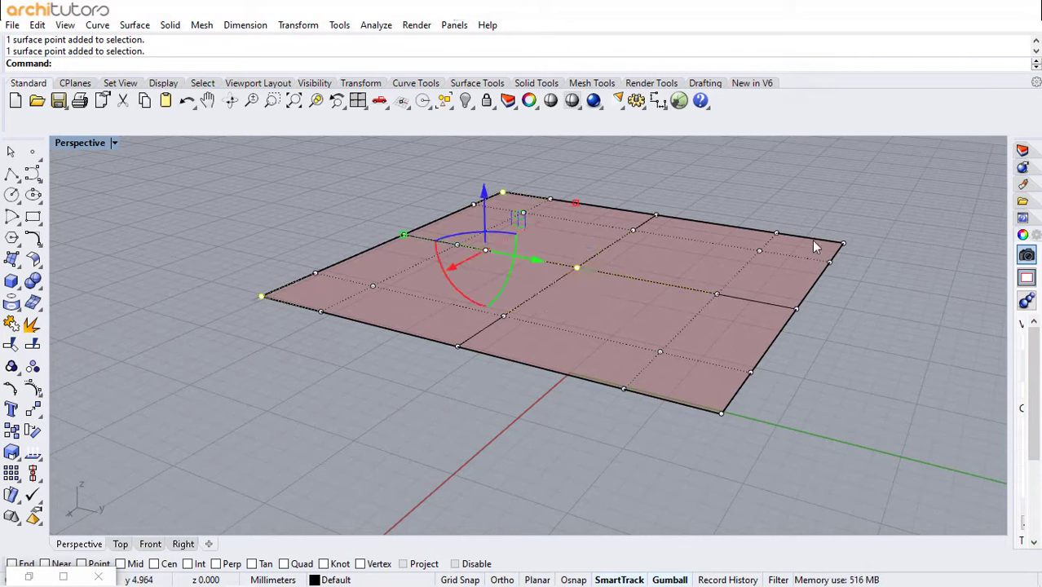
shift+click(842, 244)
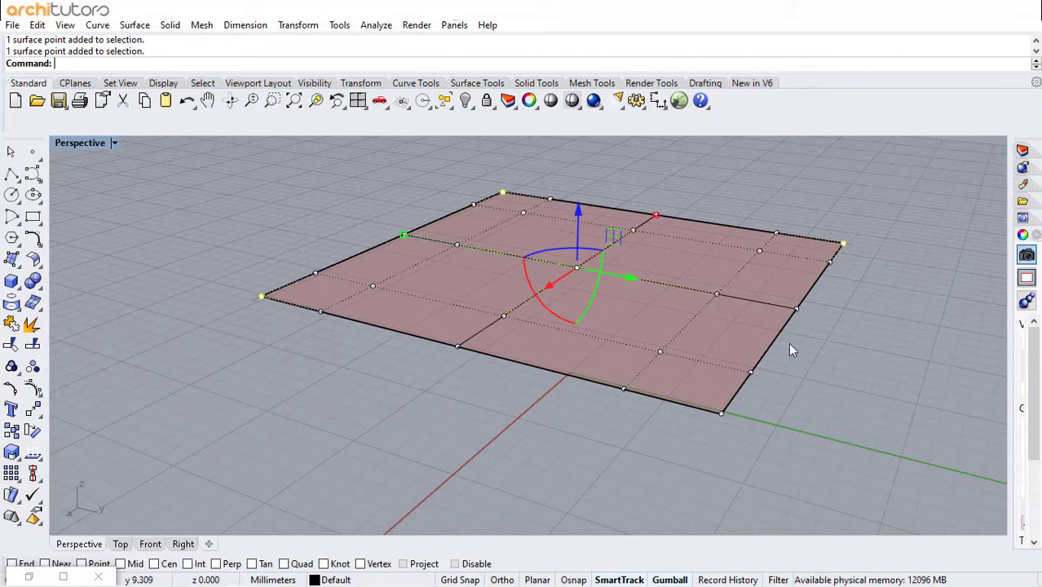
shift+click(721, 413)
right_drag(840, 347, 872, 310)
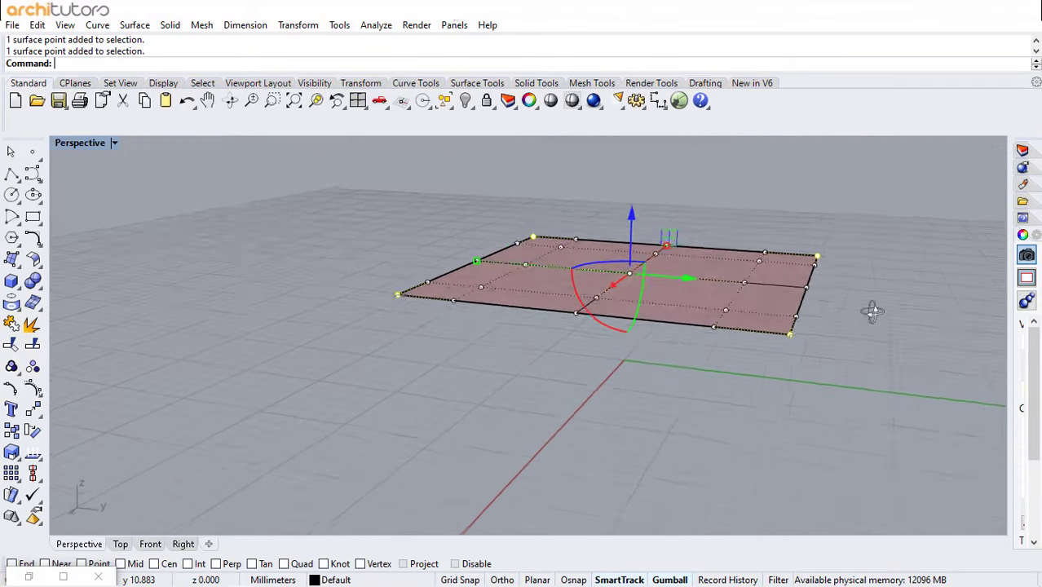
drag(629, 210, 632, 346)
right_drag(653, 341, 650, 316)
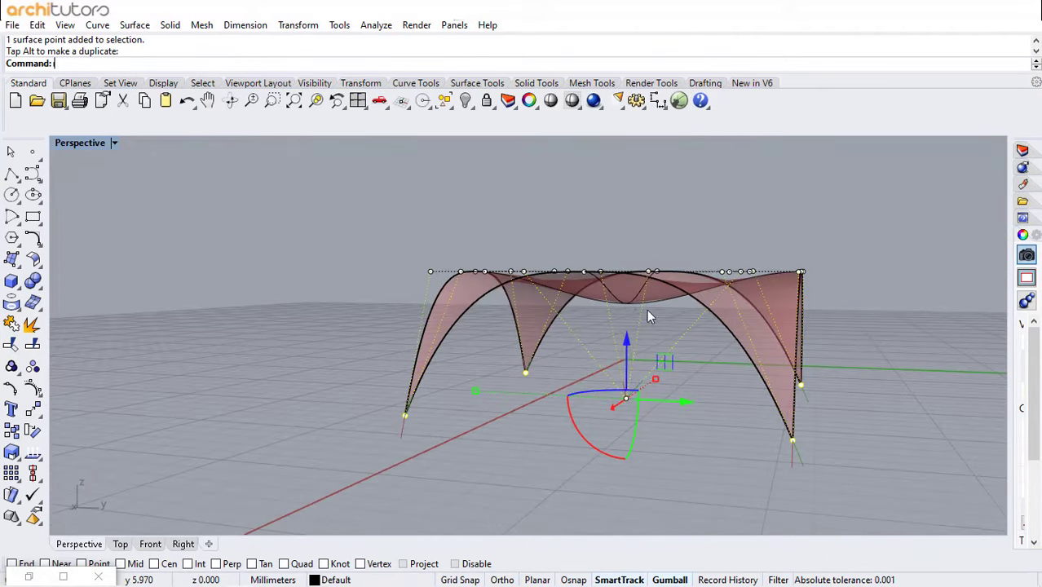
drag(626, 336, 627, 349)
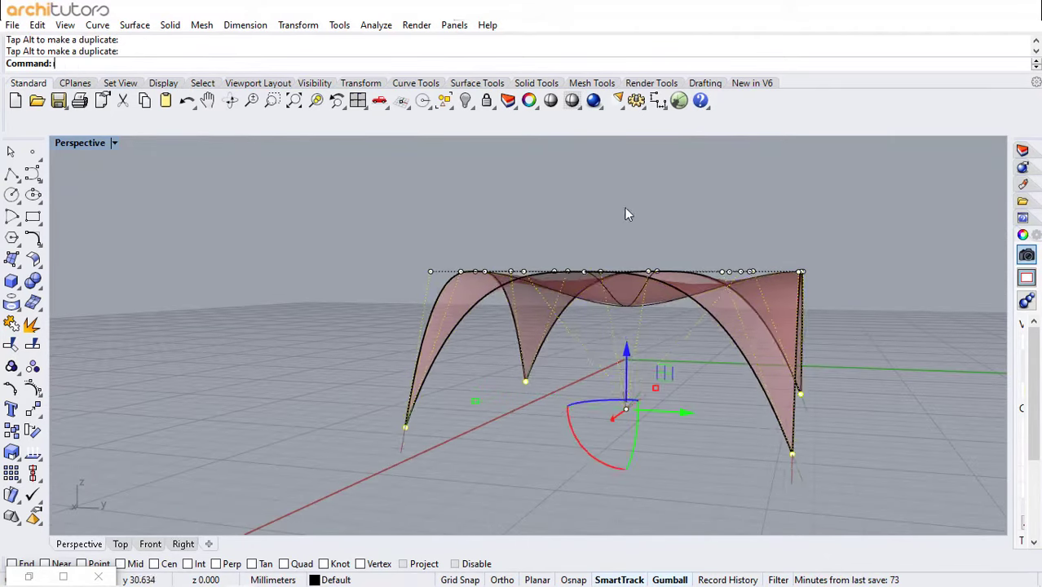
In the four-viewport layout, pull only the central control point far down in the Front view to deepen the middle funnel
right_drag(625, 214, 653, 255)
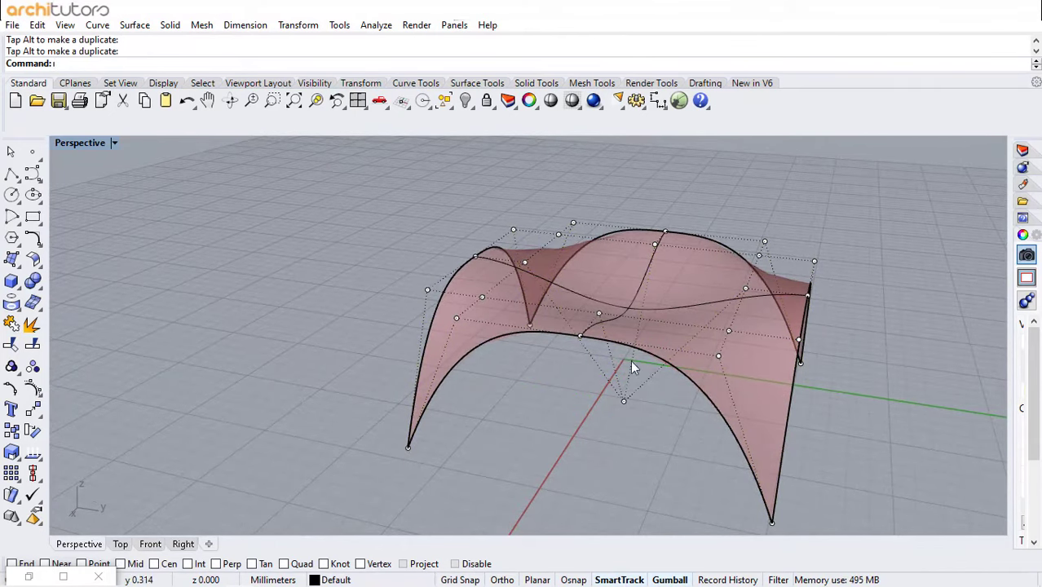
click(624, 401)
scroll(653, 250, down, 3)
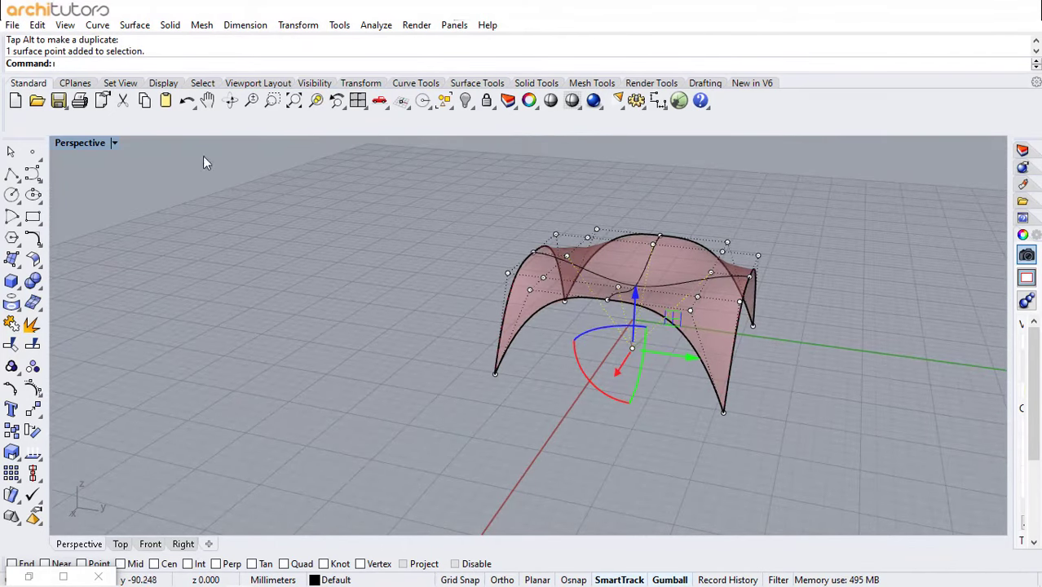
click(114, 143)
click(143, 95)
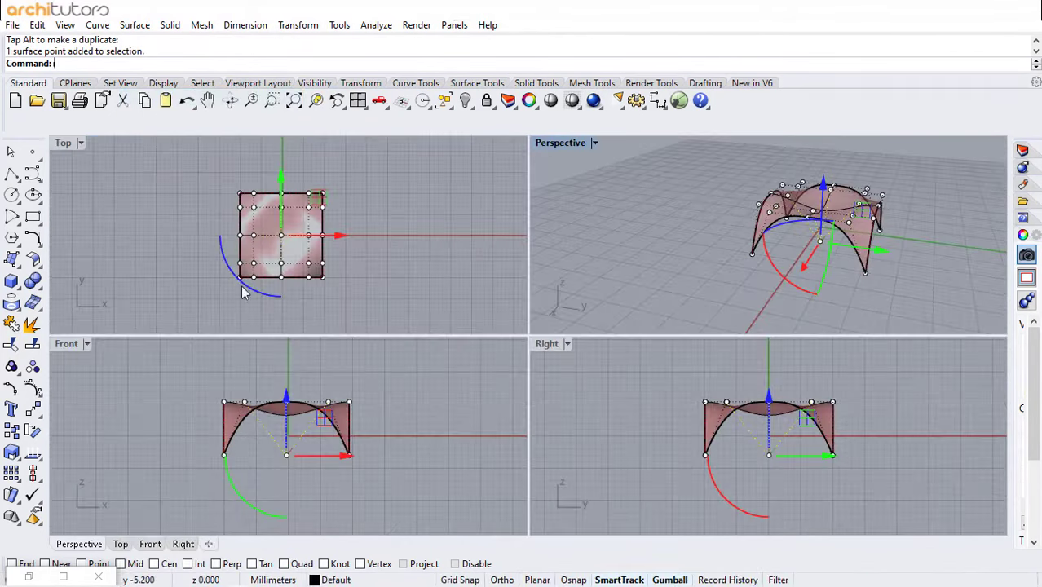
scroll(305, 430, up, 3)
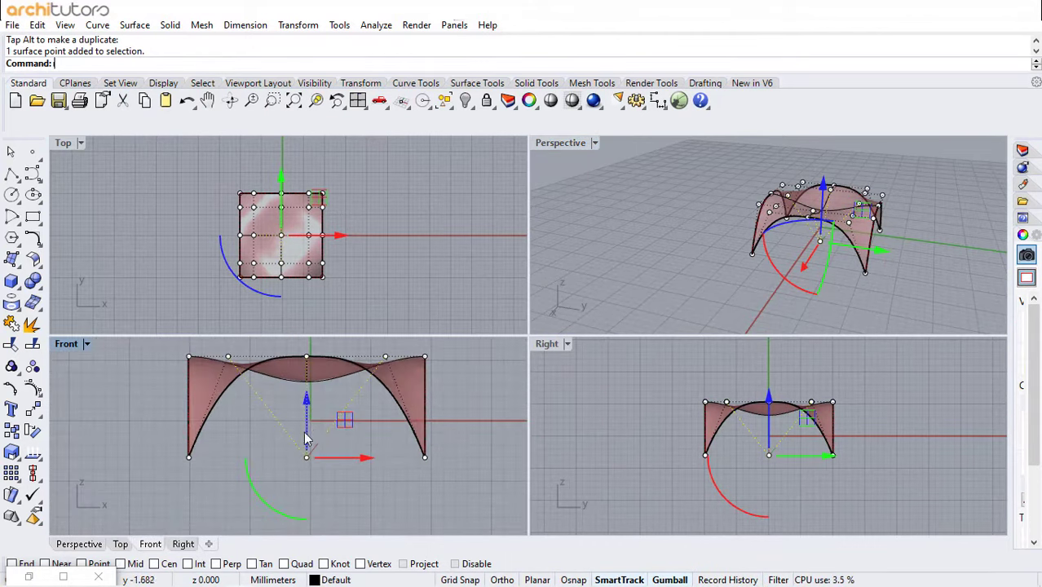
drag(306, 405, 293, 524)
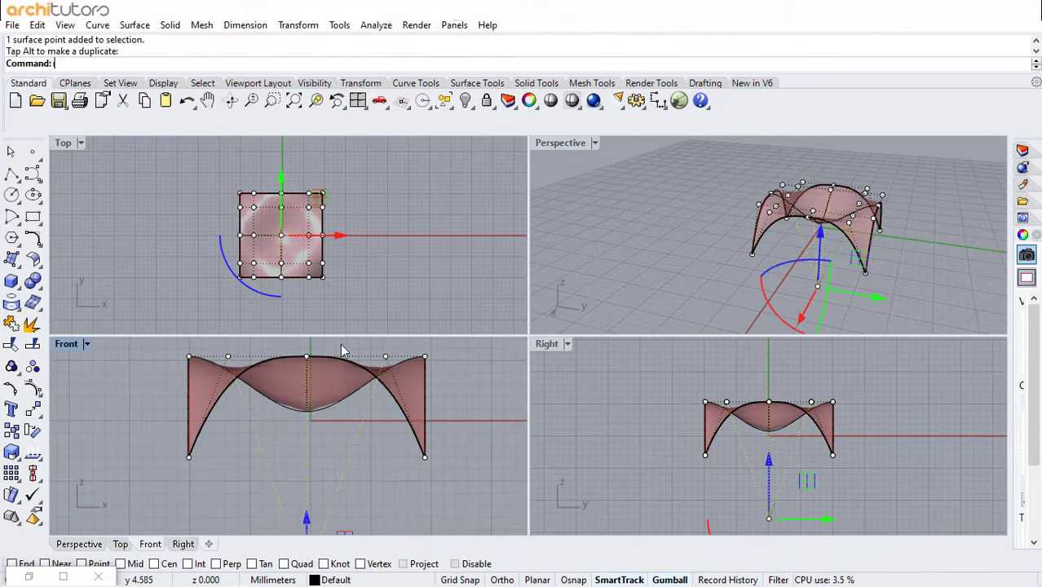
scroll(346, 339, down, 4)
drag(321, 433, 310, 511)
Deselect the control point and maximize the Perspective viewport
click(587, 141)
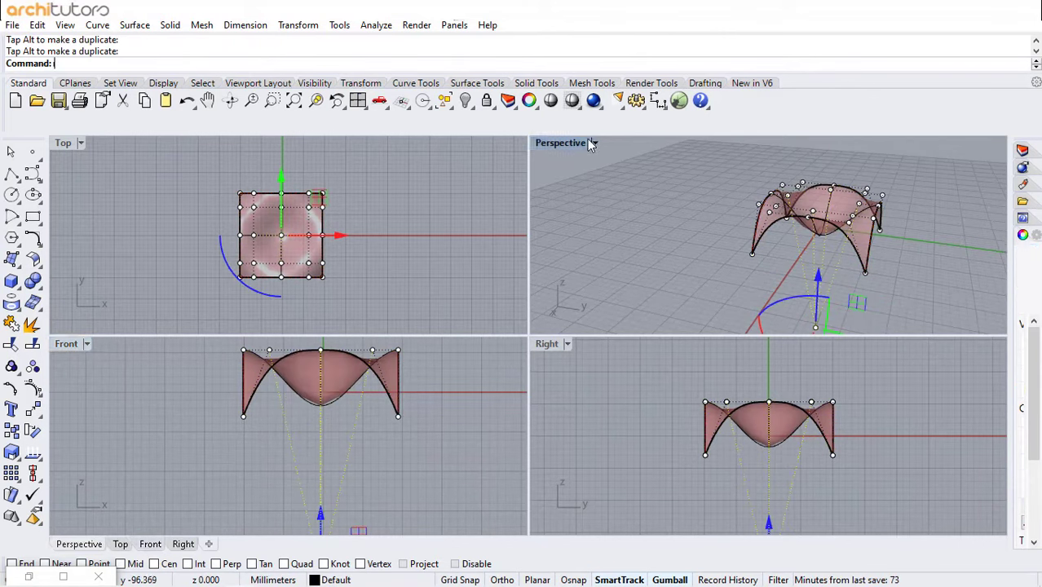
click(596, 143)
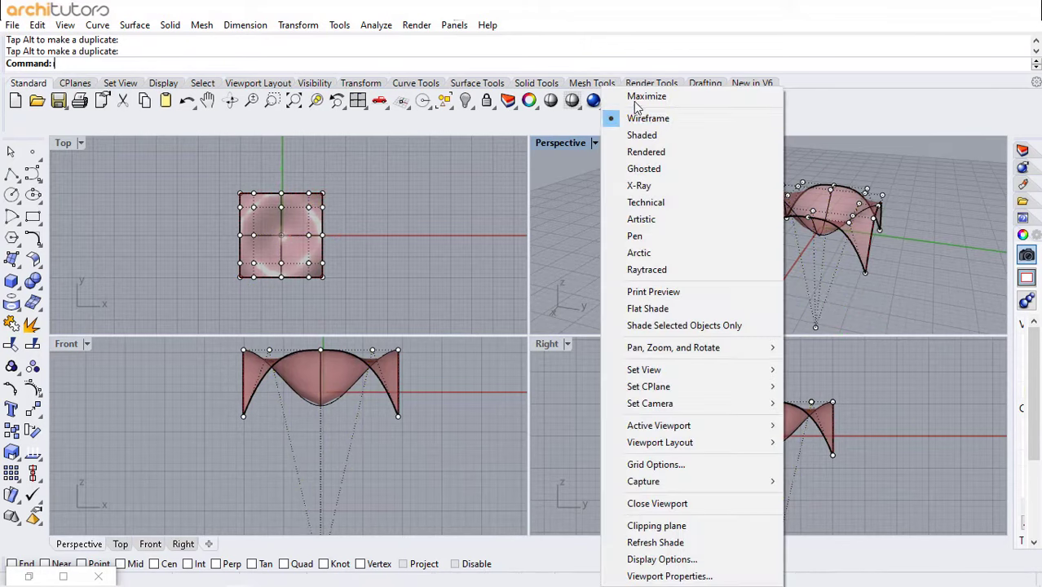
click(620, 93)
right_drag(744, 263, 437, 228)
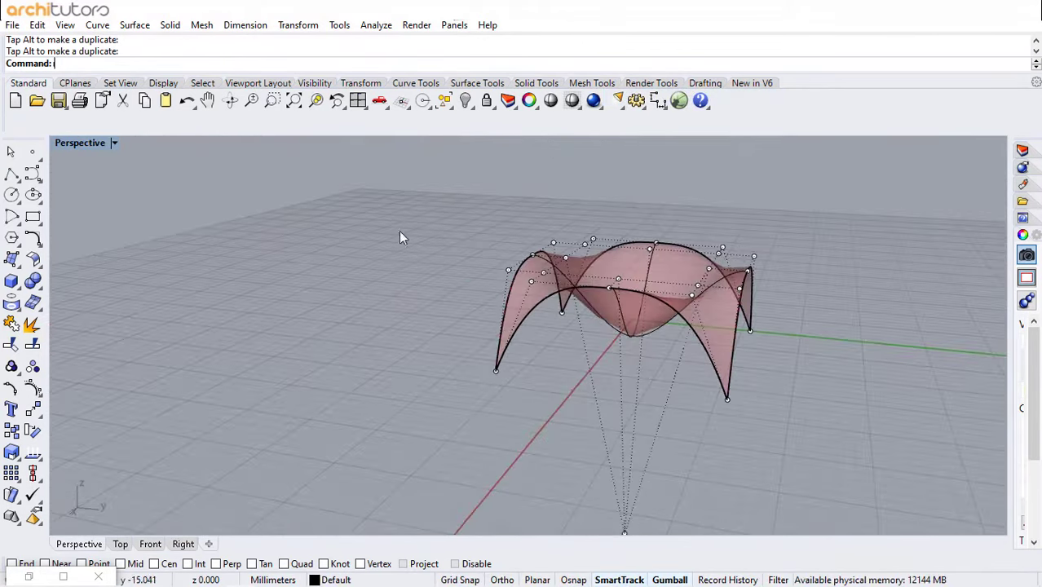
Return to Grasshopper, add a Contour component fed by the Surface parameter, and place it with some space after the parameter
key(Return)
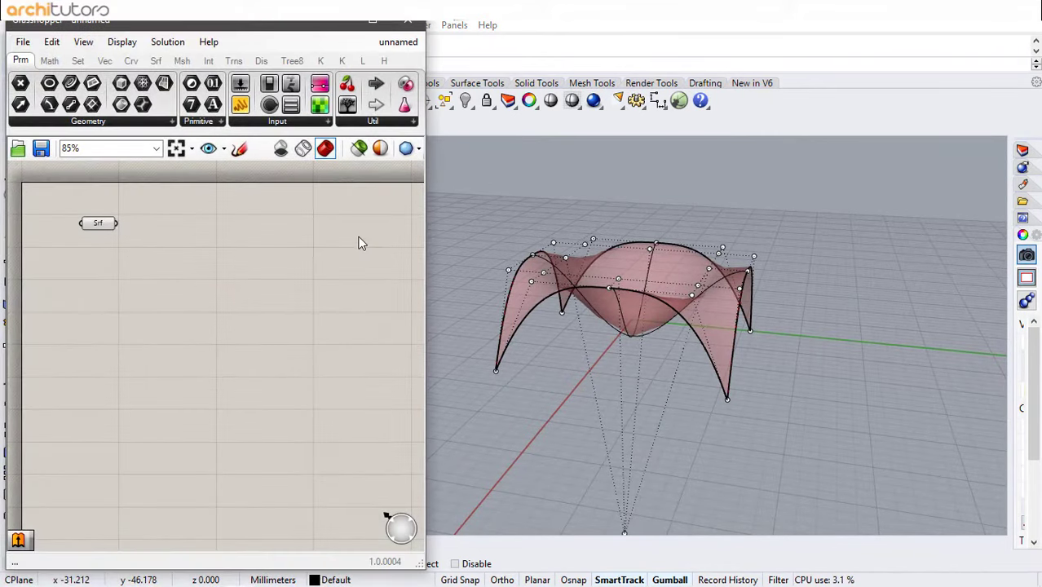
double_click(164, 235)
text(com)
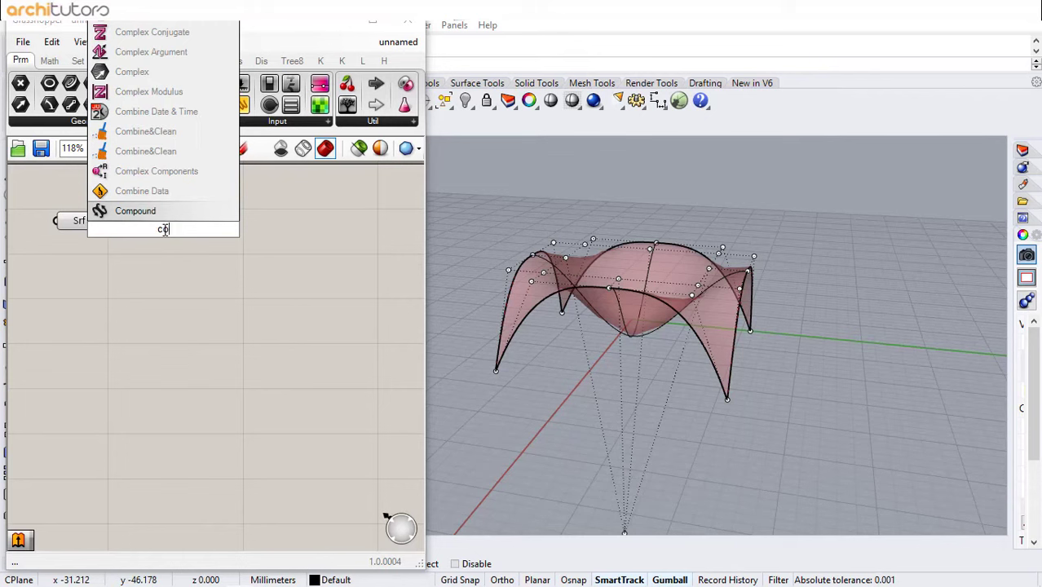
key(BackSpace)
text(nt)
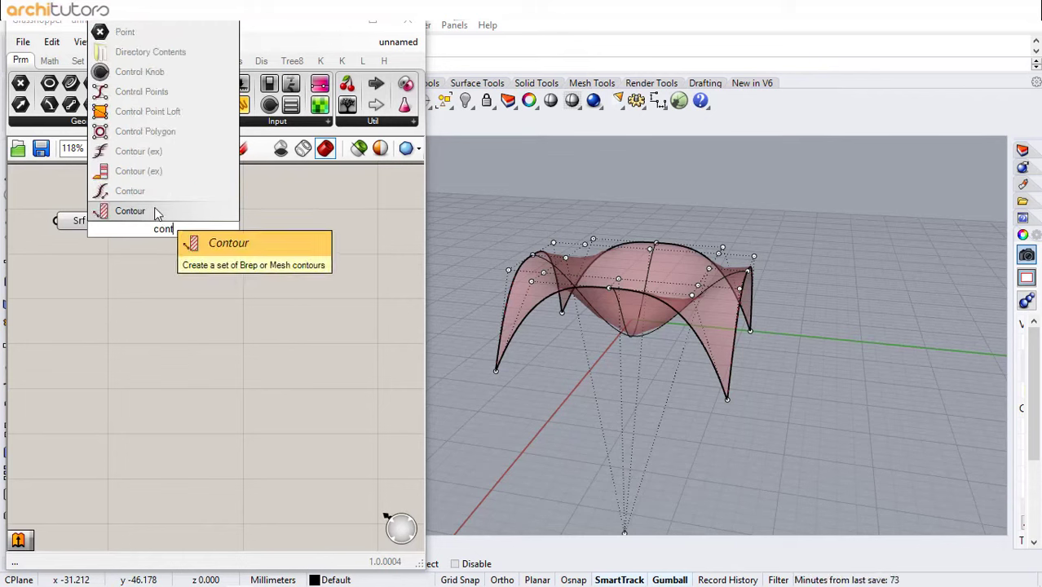
key(Return)
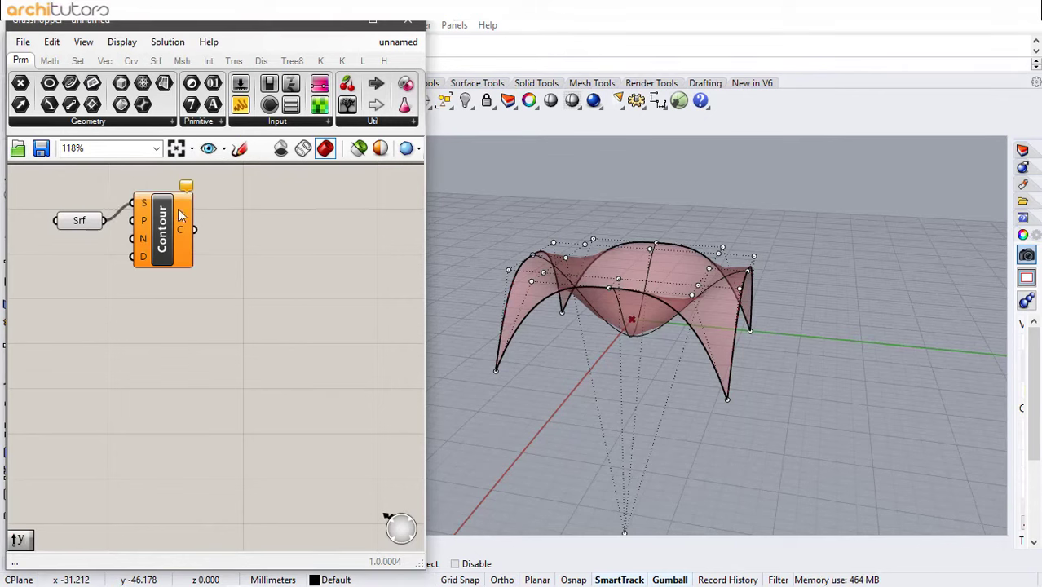
drag(172, 233, 217, 241)
Add a Unit Y vector component below the Surface parameter
double_click(107, 259)
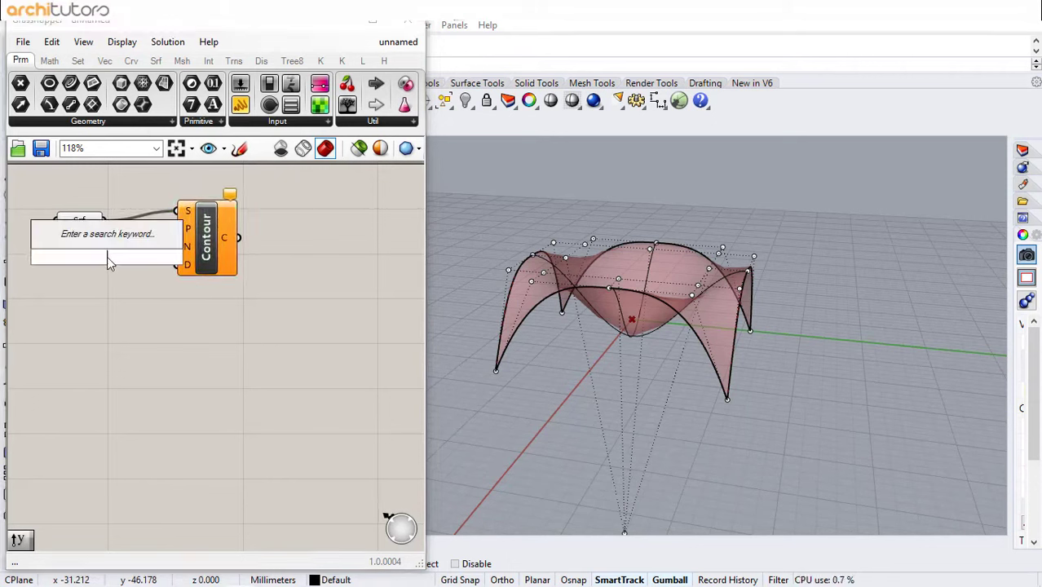
text(y)
key(Return)
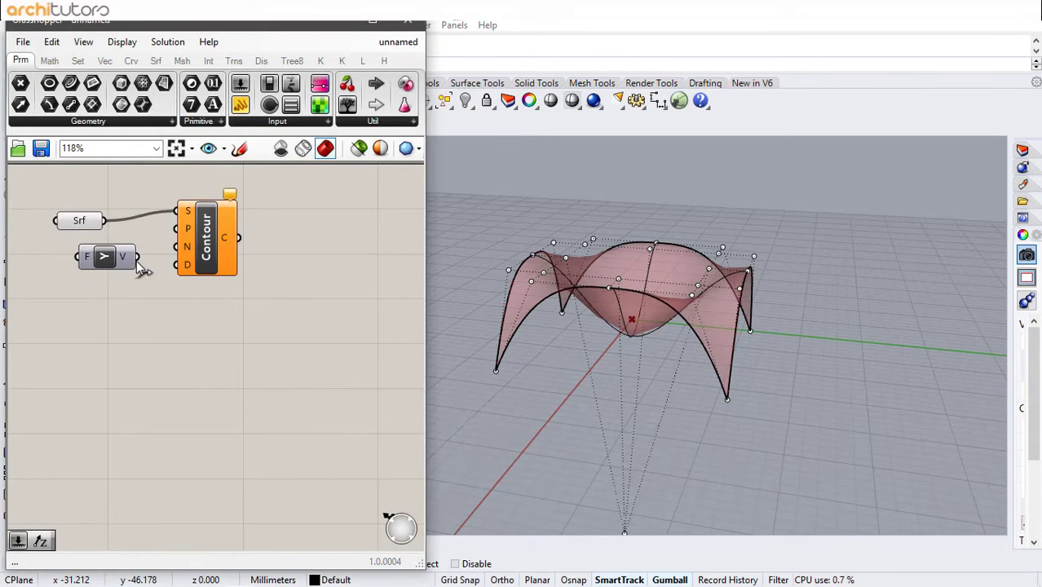
Feed the Unit Y vector into Contour's normal input and drive its distance with a new number slider set to 1.50
drag(137, 257, 198, 269)
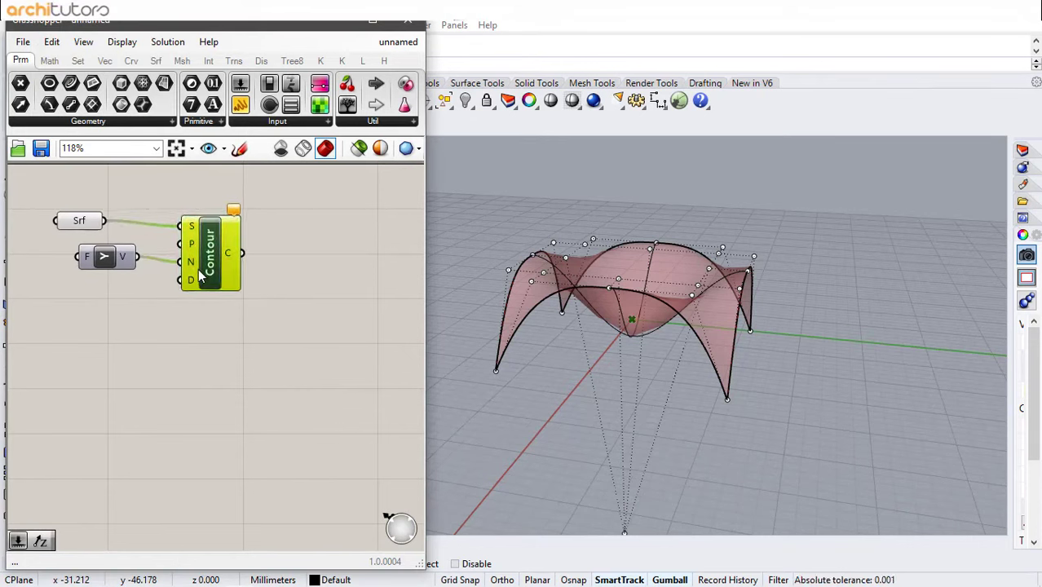
click(90, 306)
double_click(92, 309)
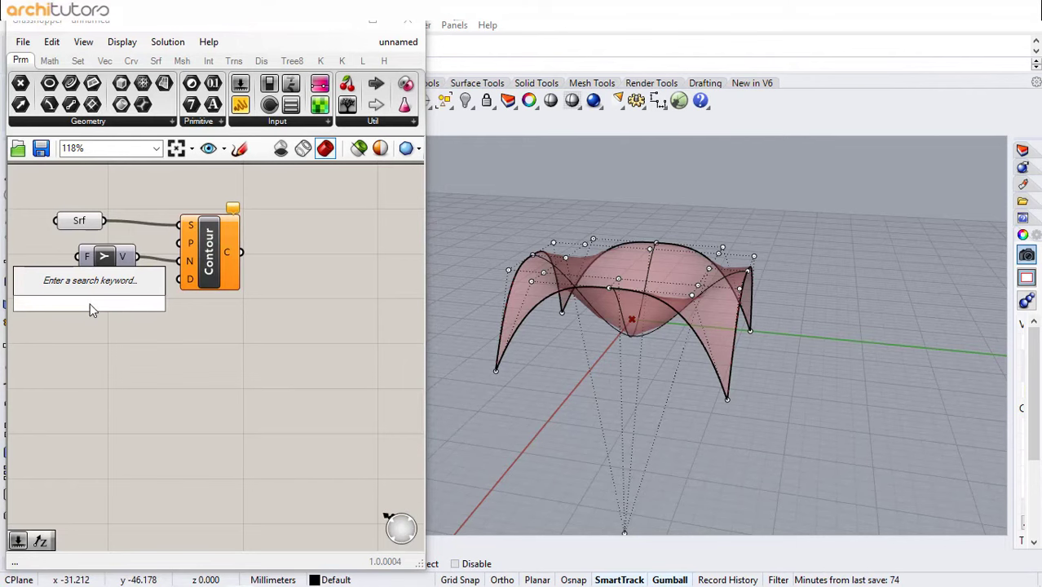
text(1.50)
key(Return)
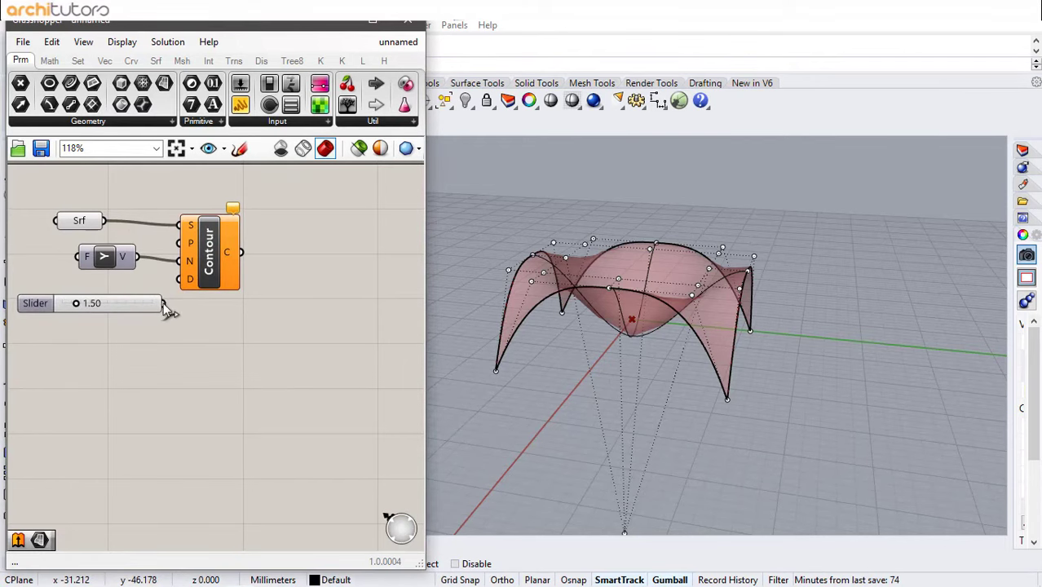
drag(164, 304, 180, 279)
Reduce the Contour distance slider to 0.40 for denser contours across the canopy surface
right_drag(699, 277, 658, 277)
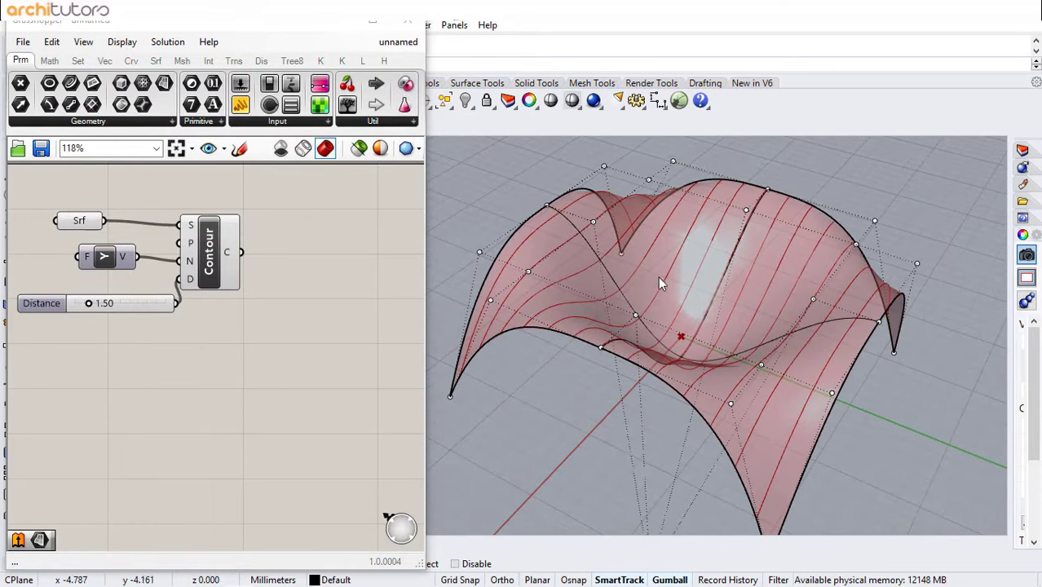
drag(89, 303, 80, 307)
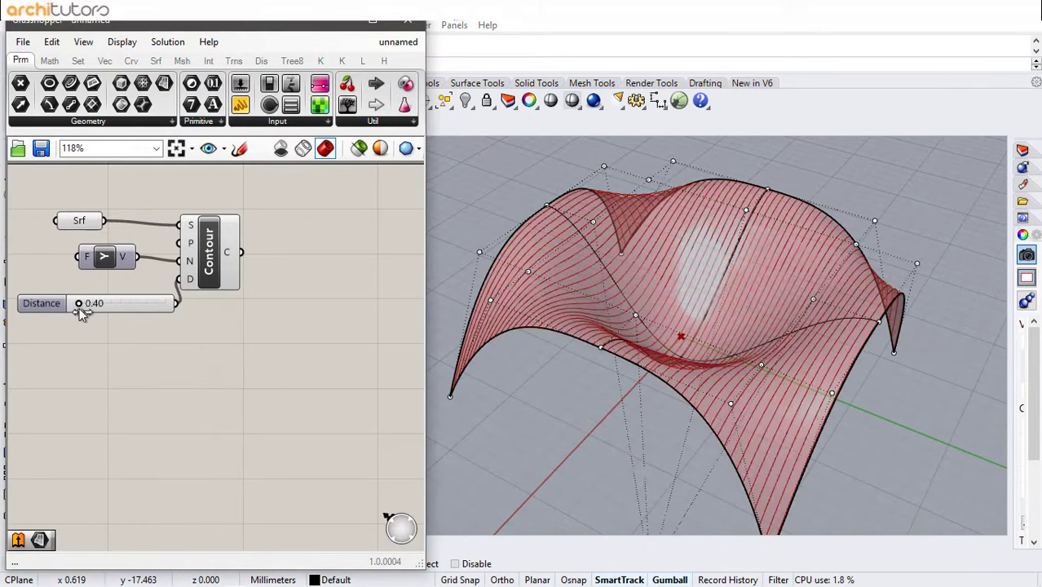
scroll(79, 307, up, 4)
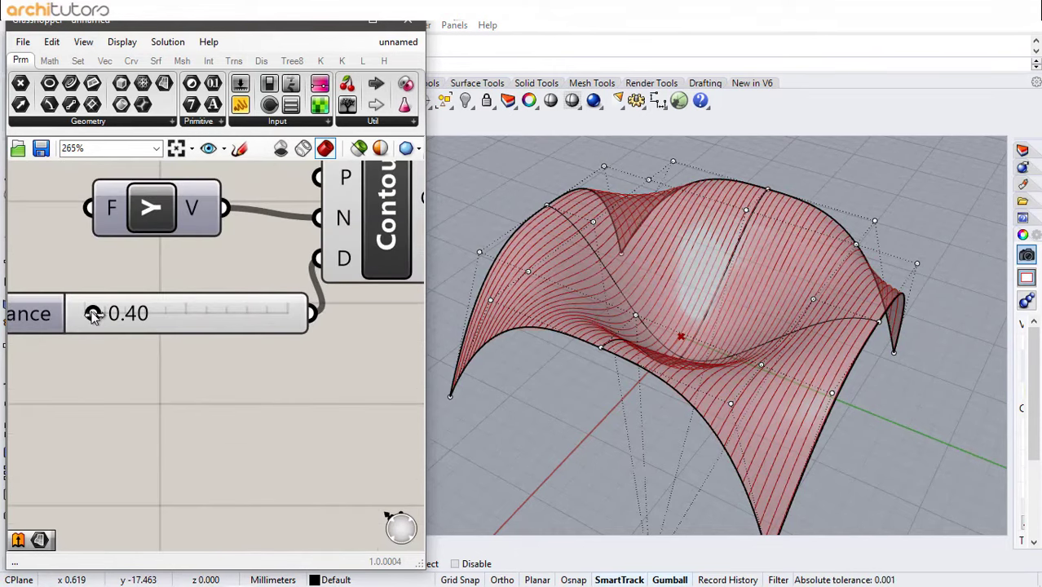
scroll(119, 369, down, 4)
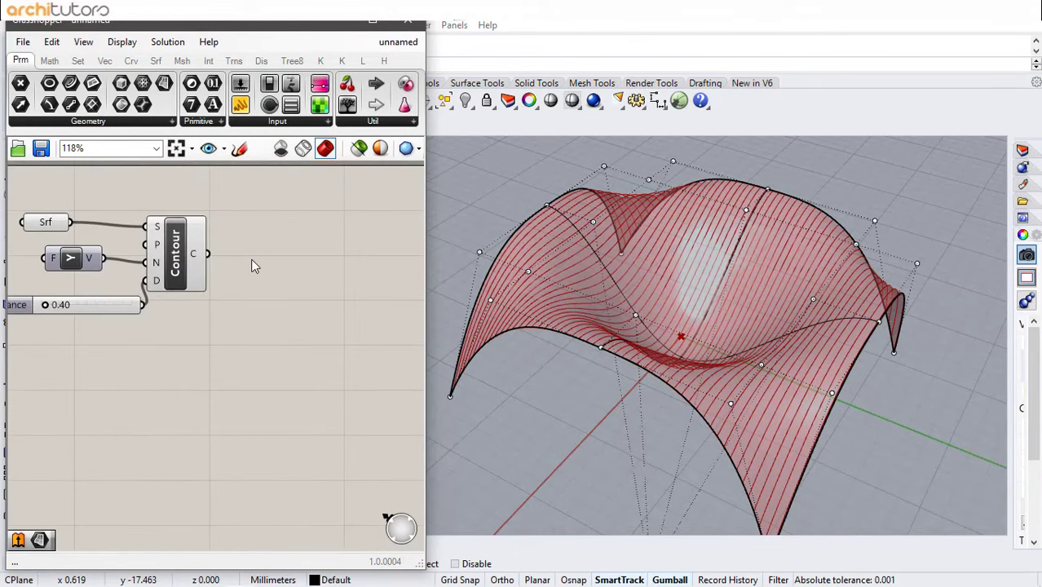
Add an Extrude component after Contour, with the contour curves connected to its base input
double_click(255, 257)
text(extr)
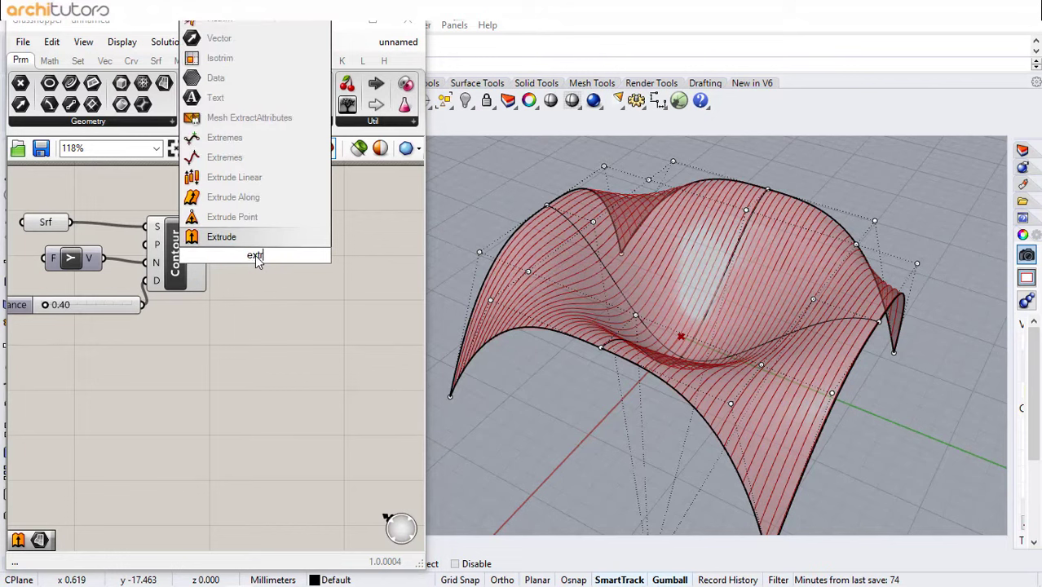
click(244, 237)
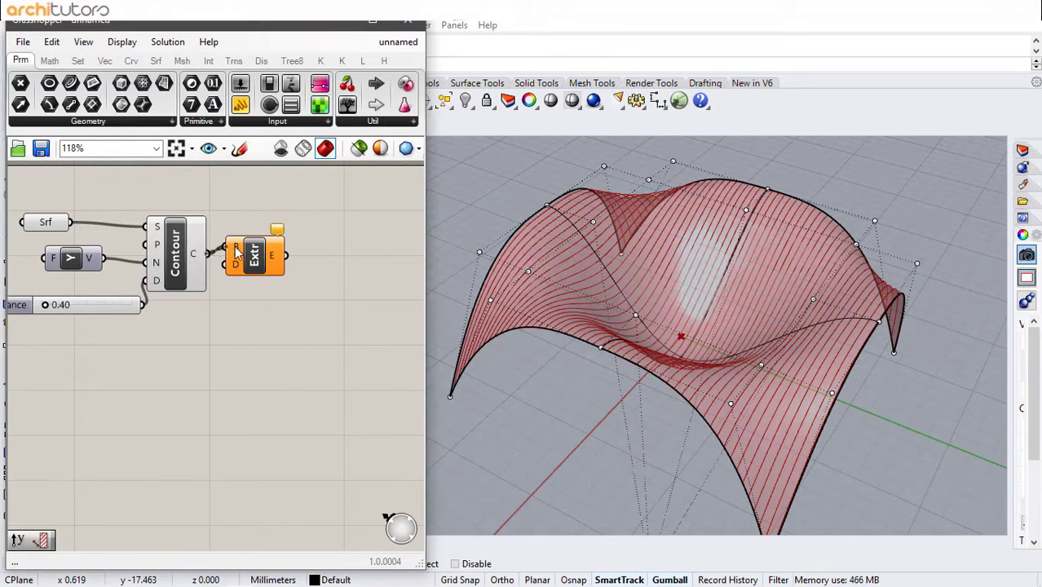
drag(236, 253, 275, 259)
Add a Unit Z vector below Contour and connect it to the Extrude direction input
double_click(202, 322)
text(z)
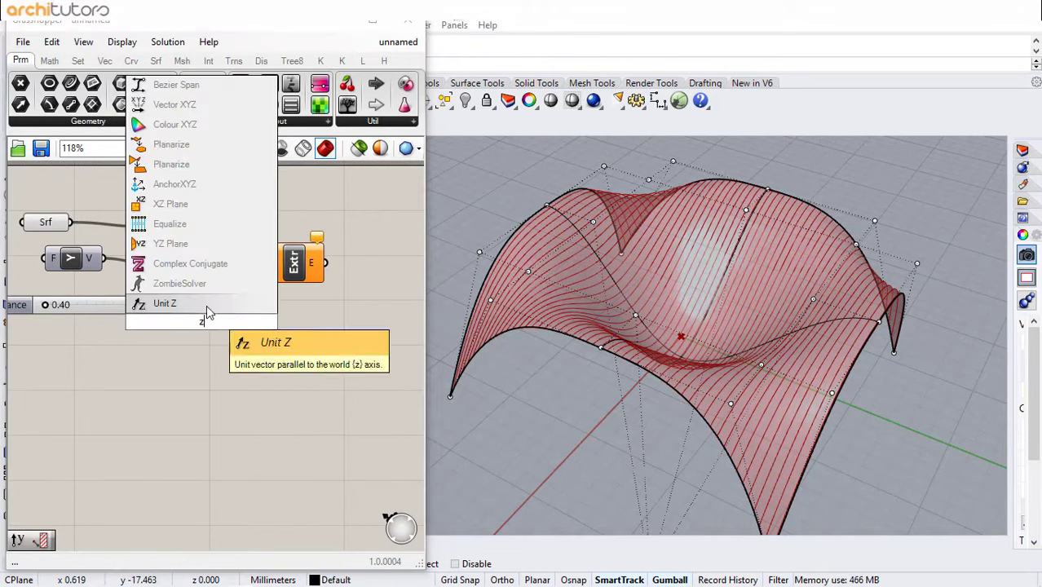
click(204, 307)
drag(257, 281, 261, 272)
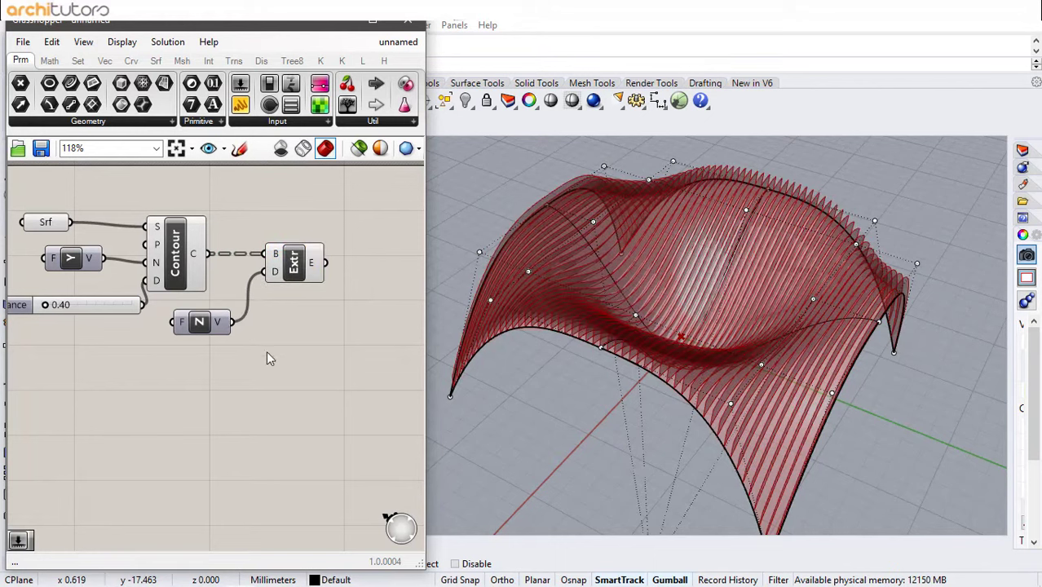
Disable the preview of the components preceding Extrude, including the Surface parameter and Contour, to display only the extruded strips
drag(203, 181, 20, 350)
middle_click(101, 294)
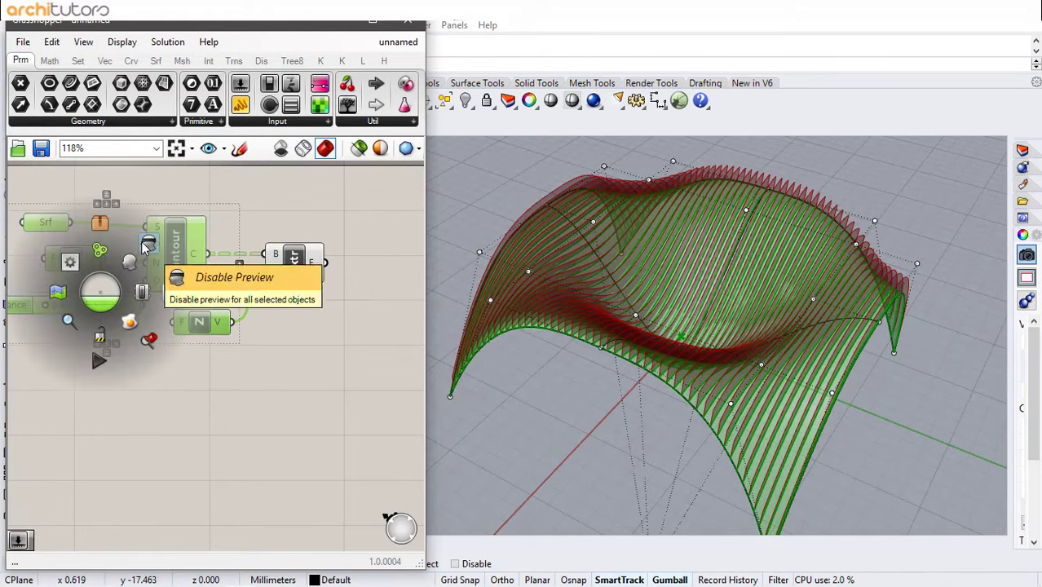
click(147, 247)
right_drag(620, 269, 580, 329)
scroll(713, 284, up, 5)
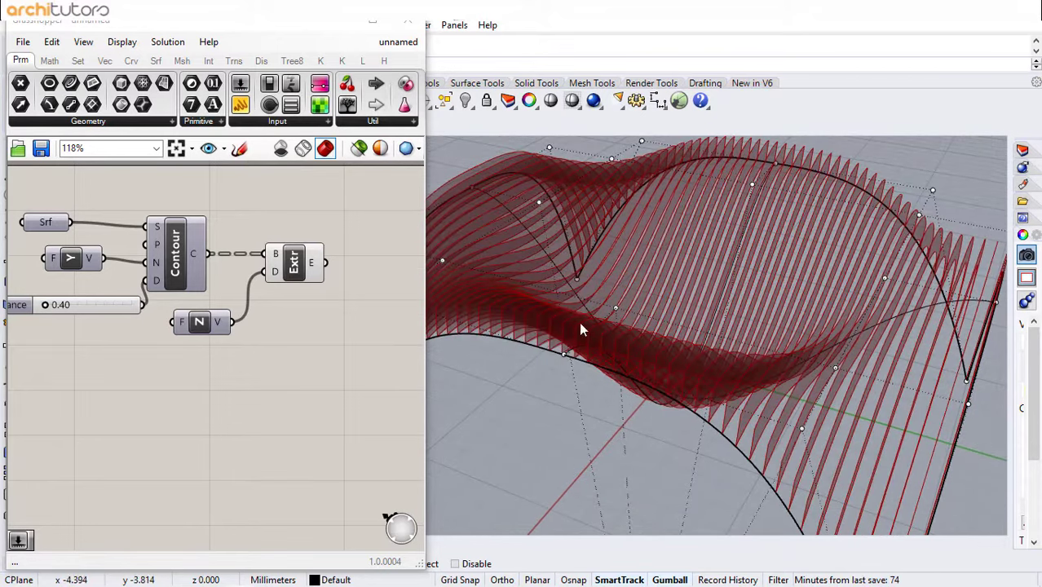
Add a second Extrude component and connect the first Extrude's output to its base input
right_drag(287, 318, 242, 326)
double_click(332, 282)
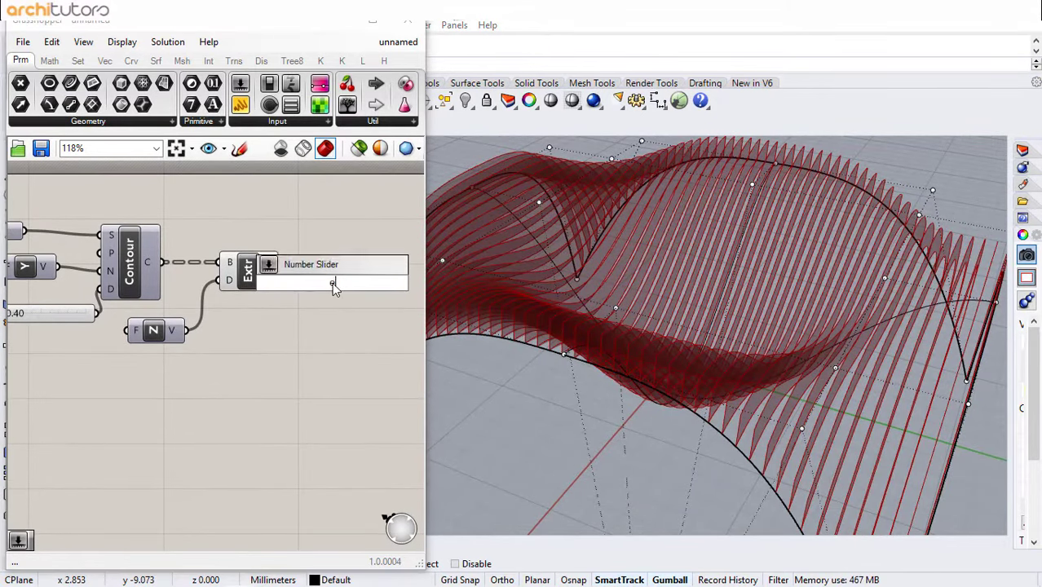
text(extr)
key(Return)
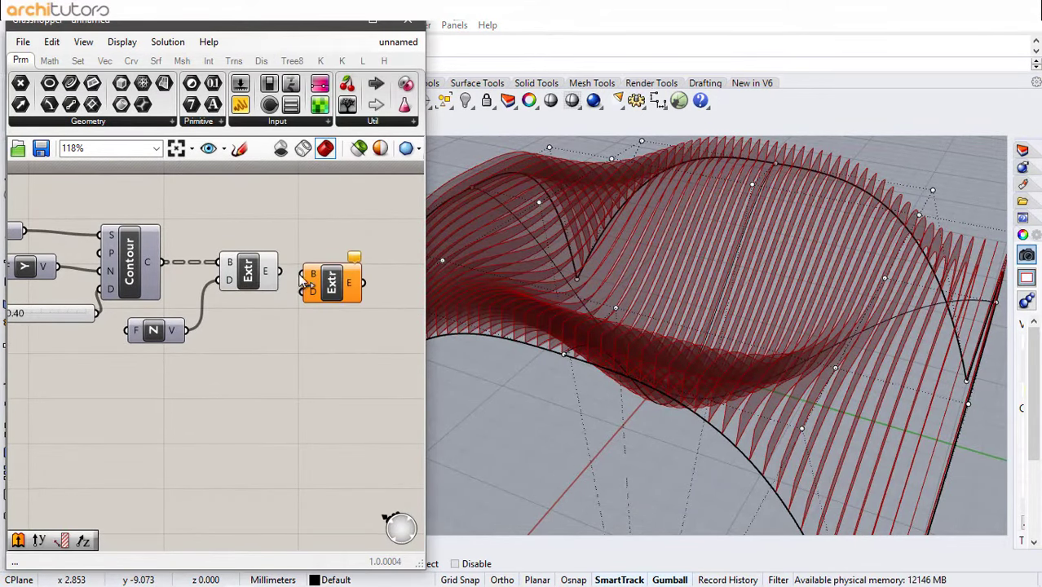
scroll(332, 282, down, 1)
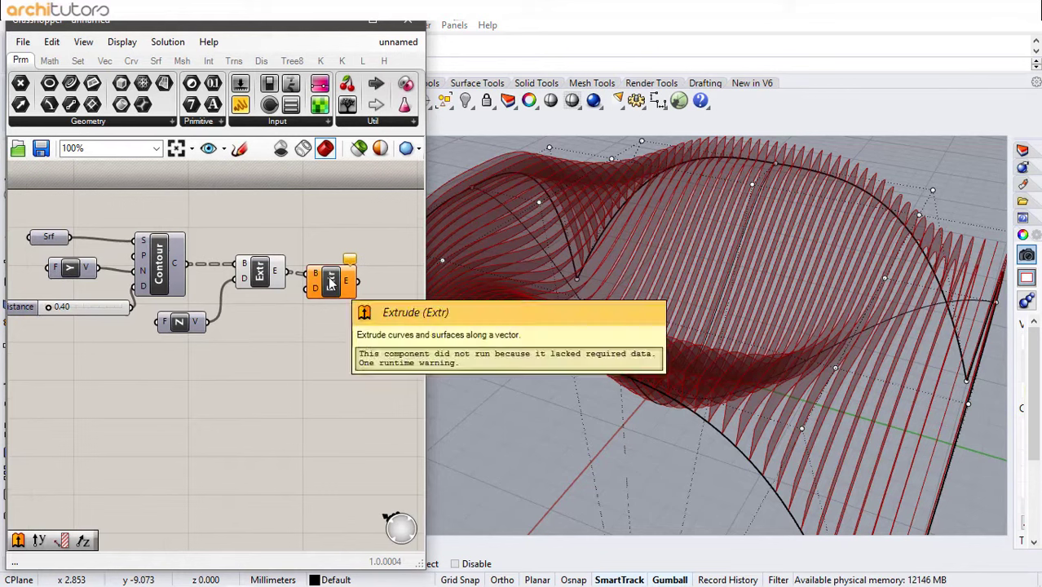
Extrude the strips along a new Unit Y vector using the Distance slider as its factor, and move Unit Z above the Extrude components
right_click(282, 323)
click(276, 299)
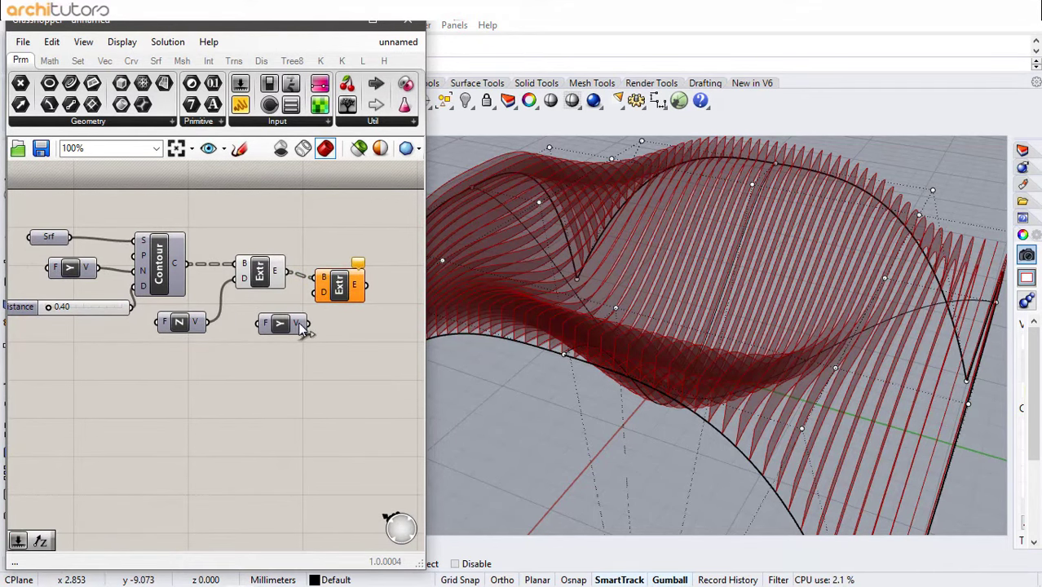
drag(138, 316, 261, 324)
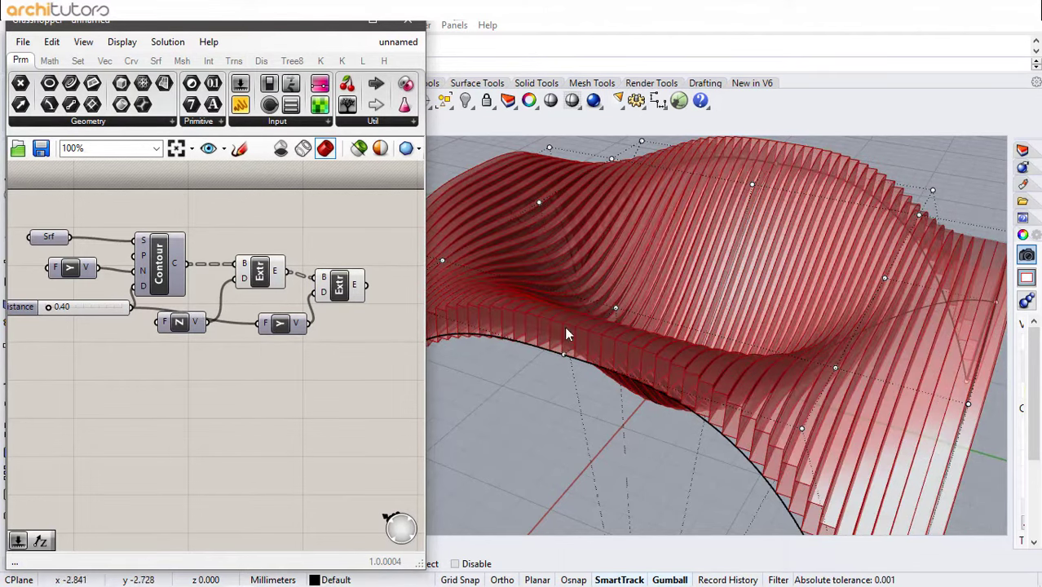
drag(196, 323, 215, 216)
Examine the solid ribs of the canopy from several angles, checking their height and the edge along the arch
right_drag(544, 321, 708, 340)
scroll(694, 280, down, 5)
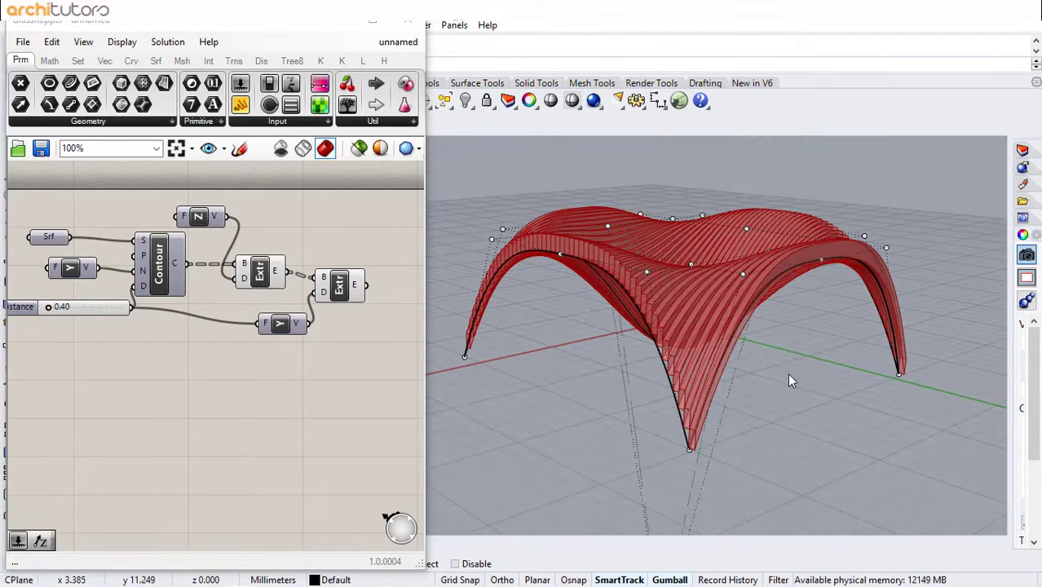
right_drag(786, 372, 666, 362)
scroll(736, 397, up, 2)
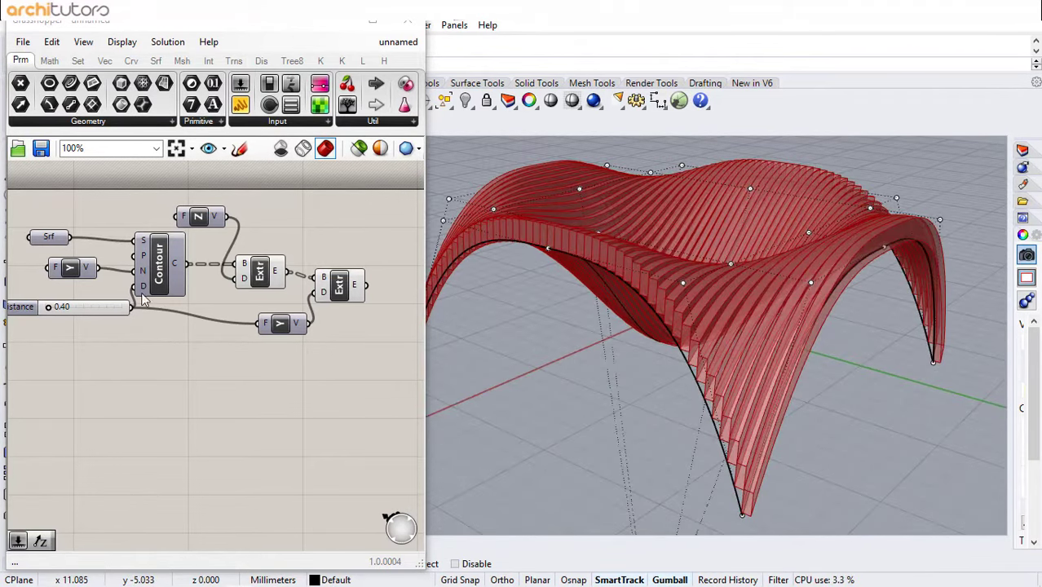
scroll(61, 310, up, 5)
scroll(67, 306, down, 2)
right_drag(145, 317, 119, 339)
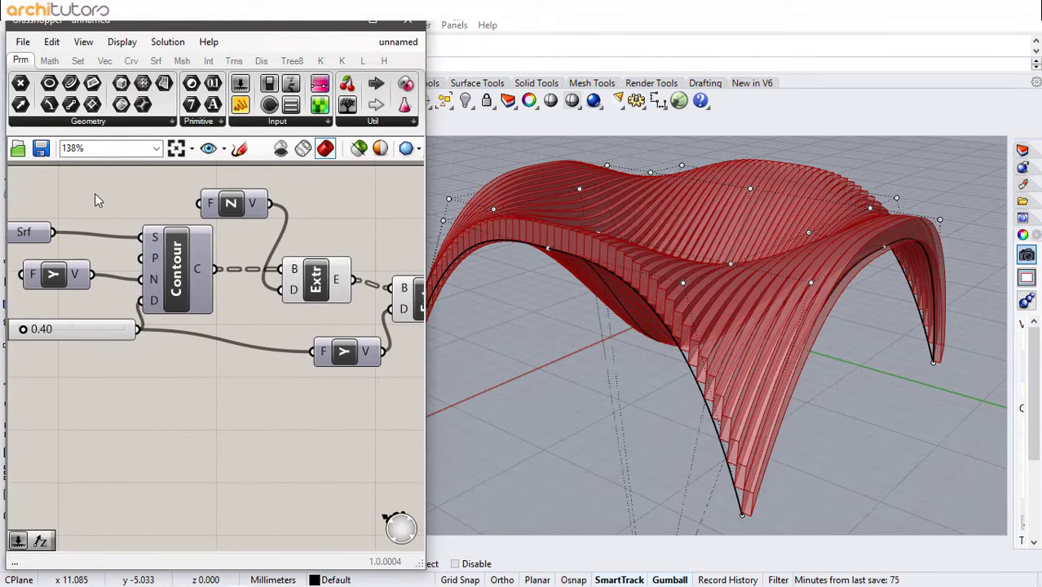
right_drag(602, 302, 624, 288)
scroll(786, 240, up, 5)
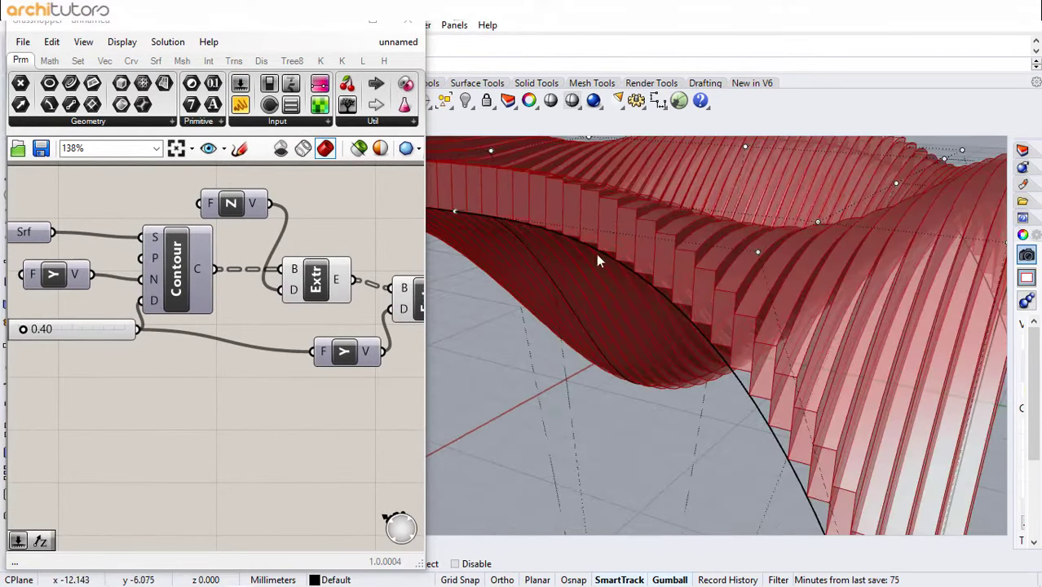
Add a 0.50 number slider and connect it to the Unit Z factor to control the rib height
double_click(96, 210)
text(.50)
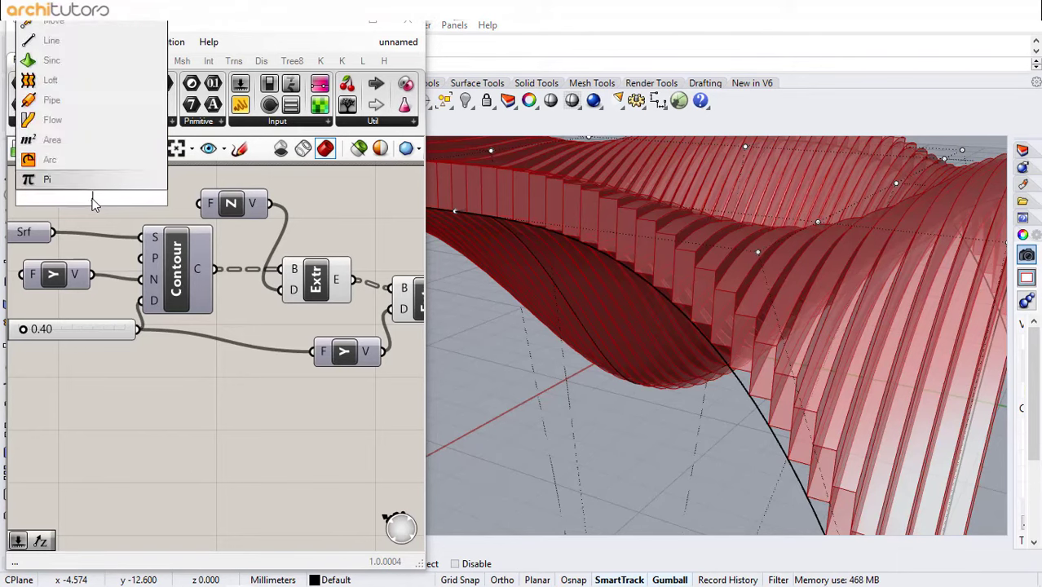
key(Return)
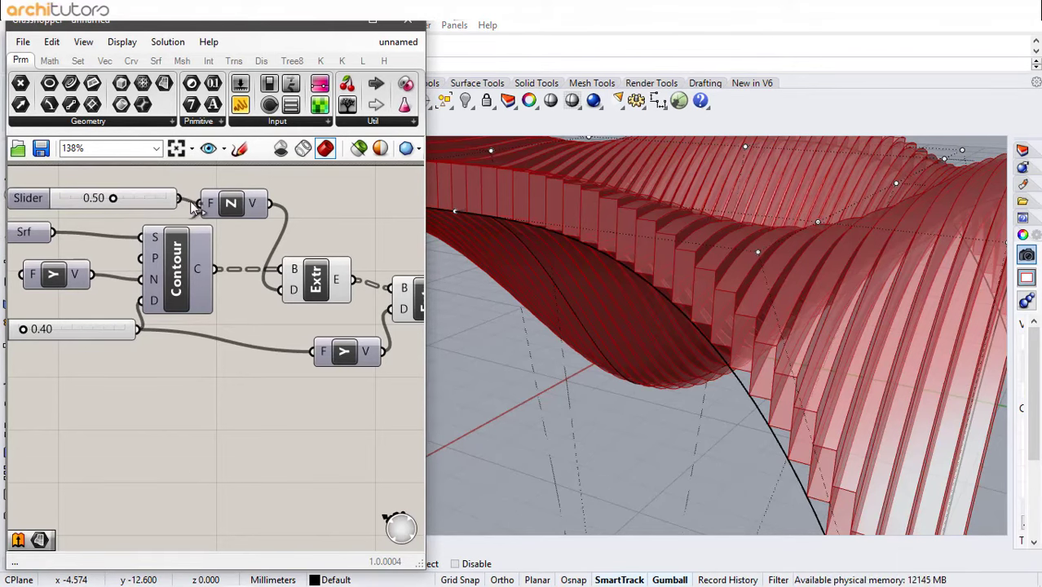
drag(195, 208, 201, 204)
scroll(711, 272, down, 5)
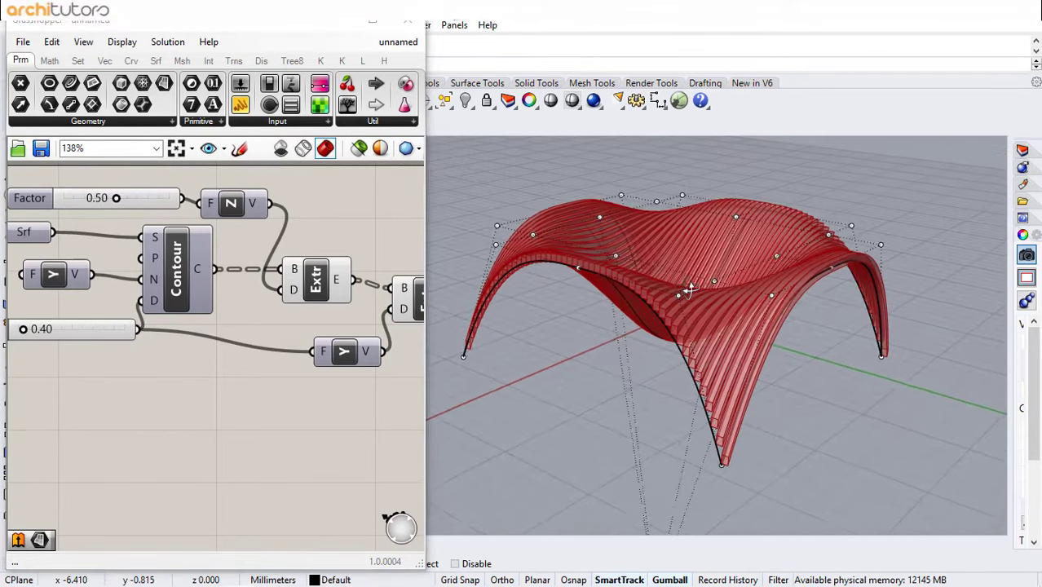
scroll(689, 292, up, 2)
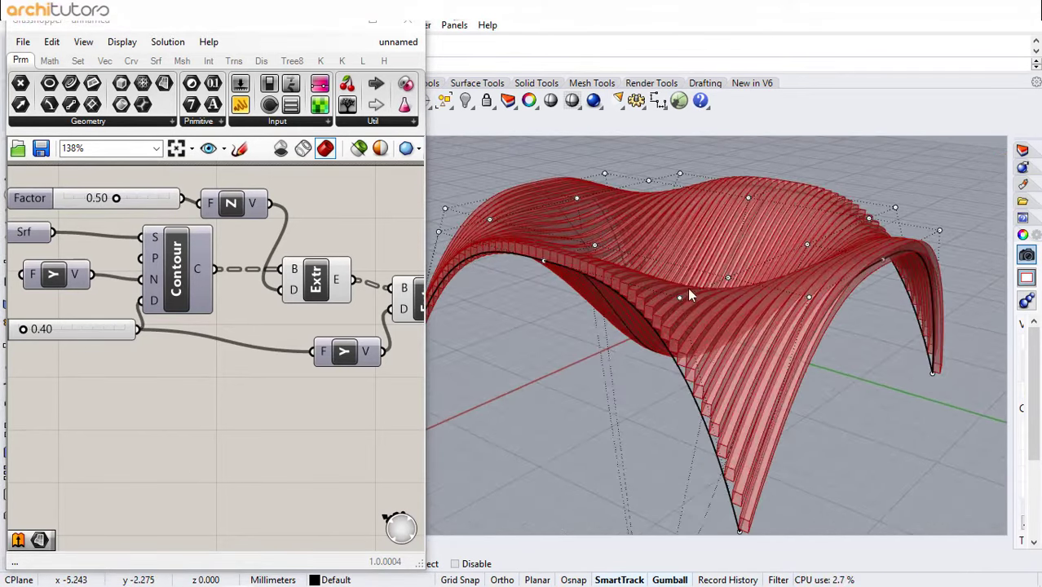
Set the Distance slider that controls contour spacing and rib thickness to 0.50
double_click(55, 330)
key(BackSpace)
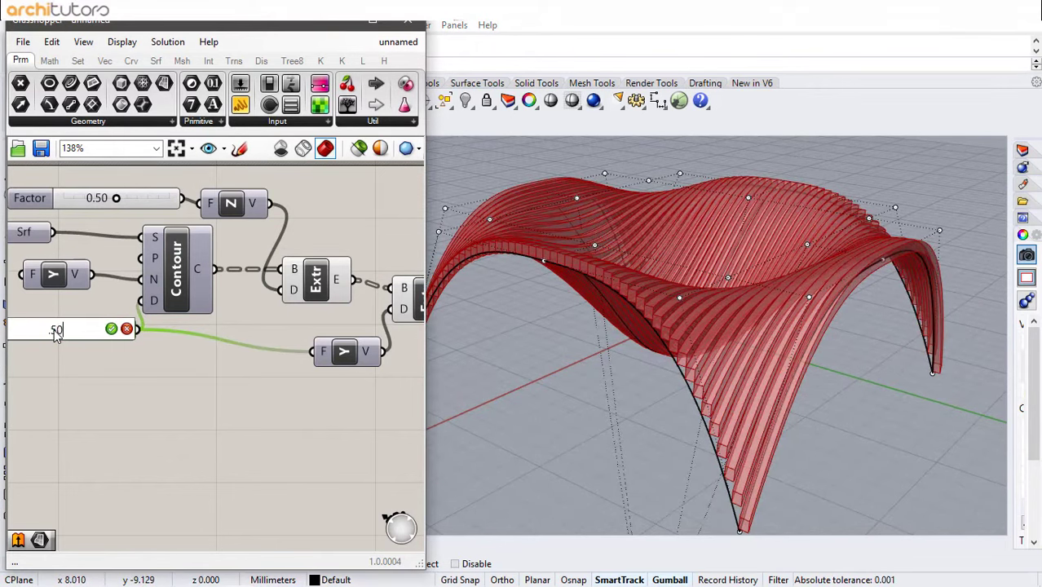
key(Return)
click(65, 410)
scroll(677, 282, down, 2)
right_drag(678, 282, 640, 262)
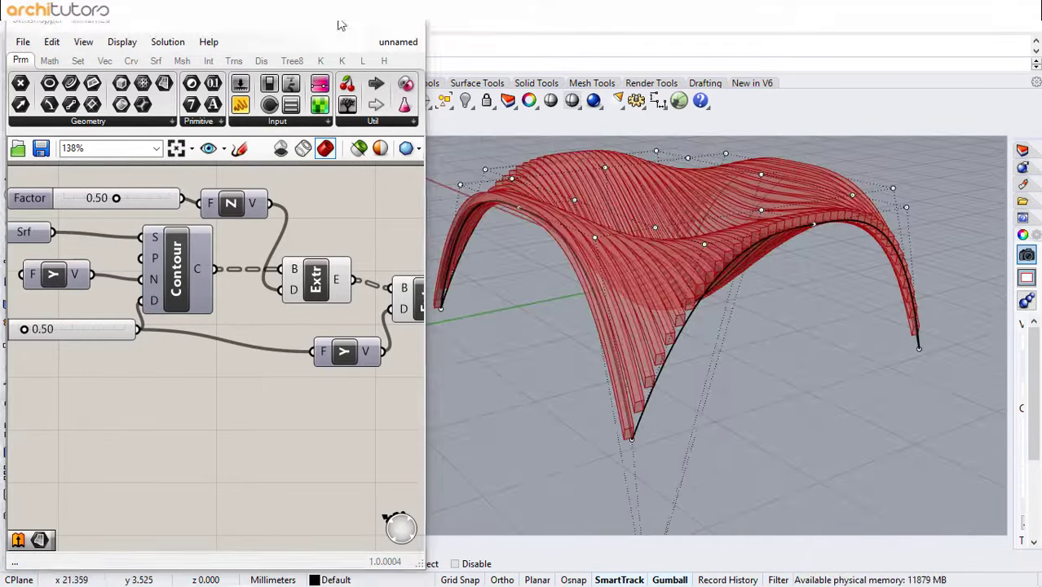
Minimize Grasshopper and, across Rhino's four viewports, draw a cylinder centred under the canopy with radius about 11.7 mm and height about 0.2 mm
click(338, 23)
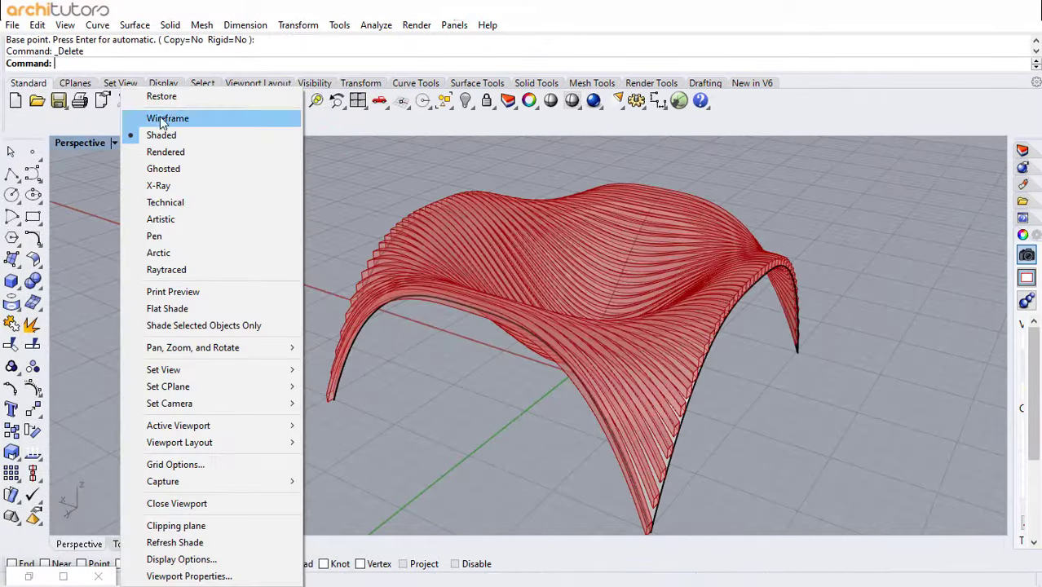
click(232, 115)
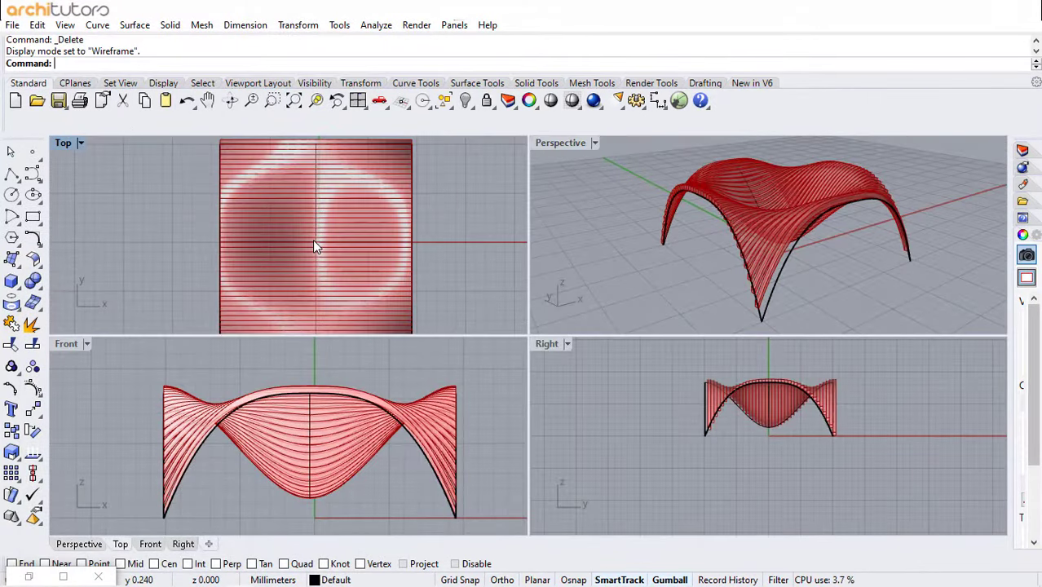
text(cylinder)
key(Return)
scroll(314, 239, up, 4)
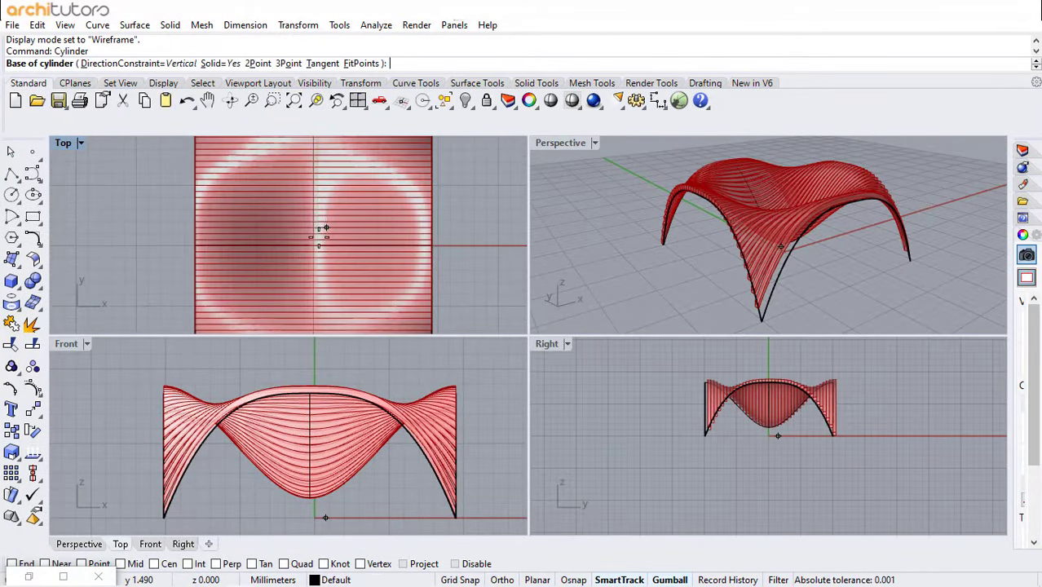
click(313, 247)
scroll(456, 253, down, 5)
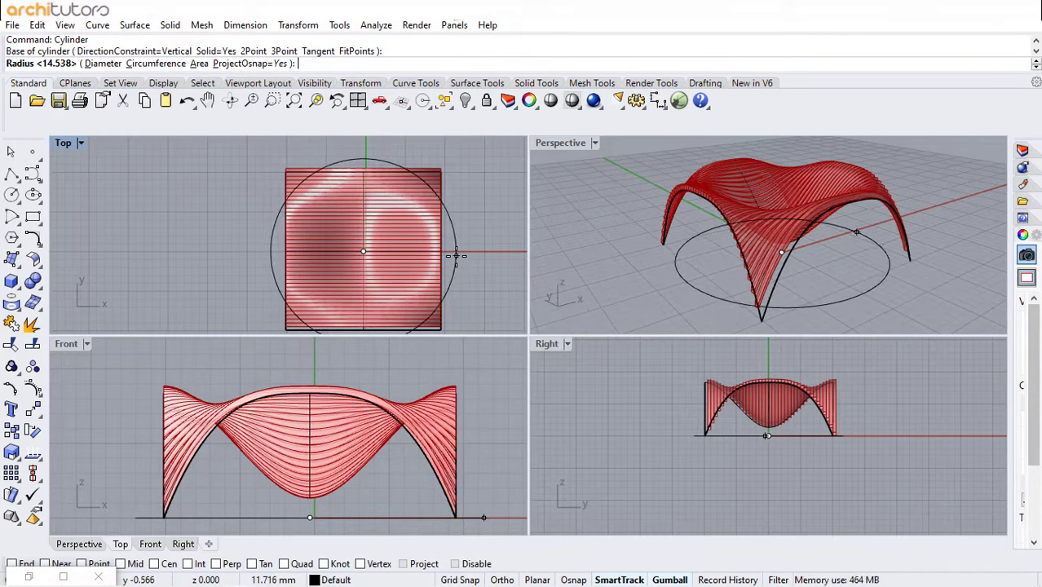
click(455, 255)
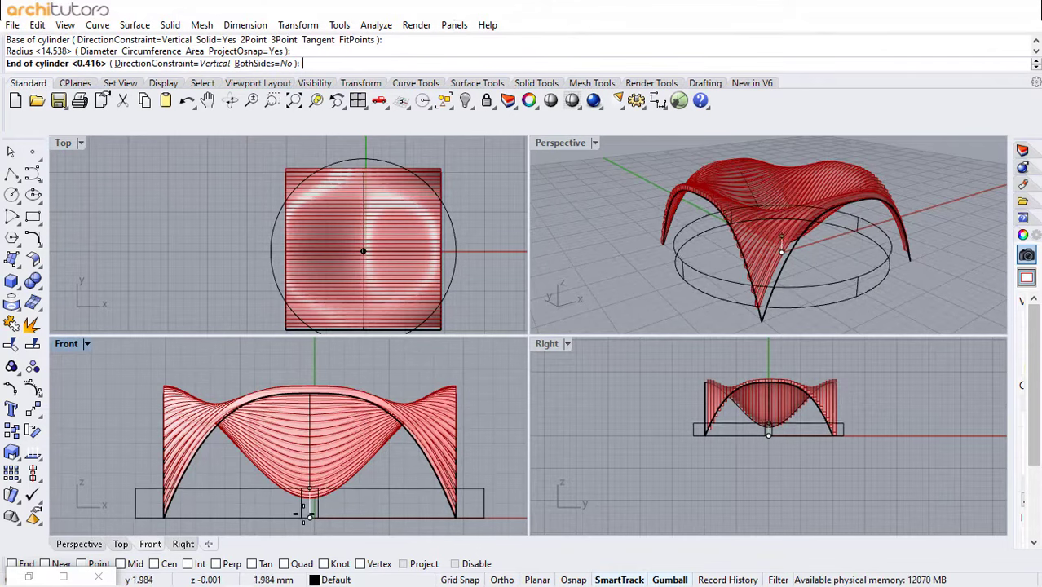
scroll(304, 513, up, 5)
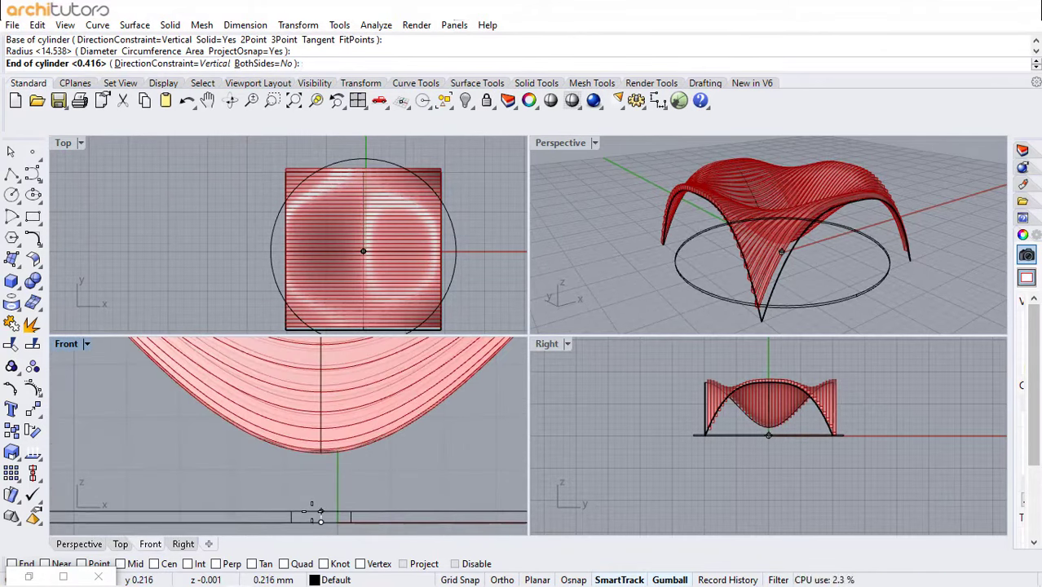
click(319, 511)
Finish the cylinder and set the Perspective view to Shaded display
right_click(575, 199)
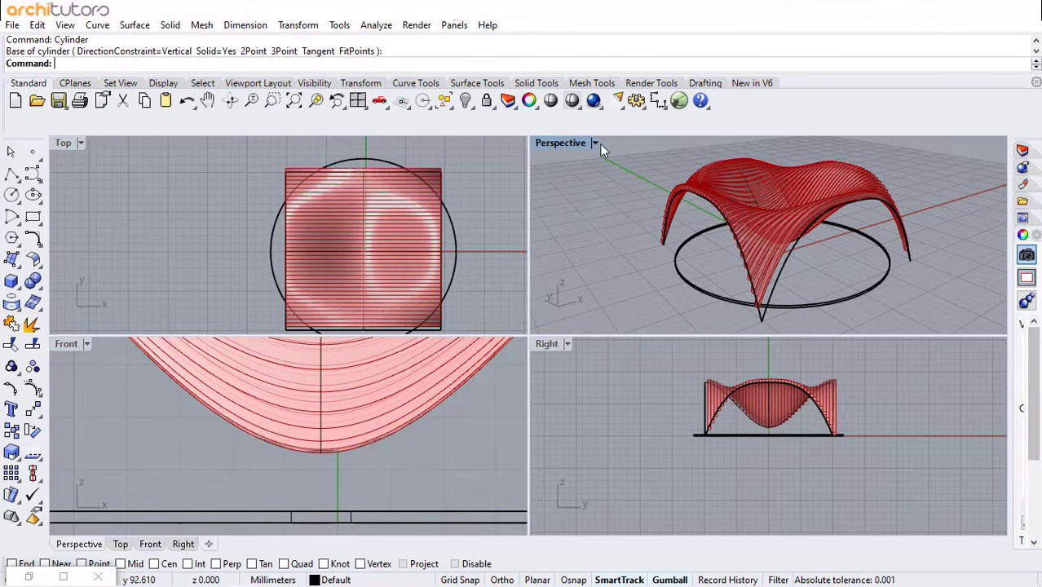
click(594, 144)
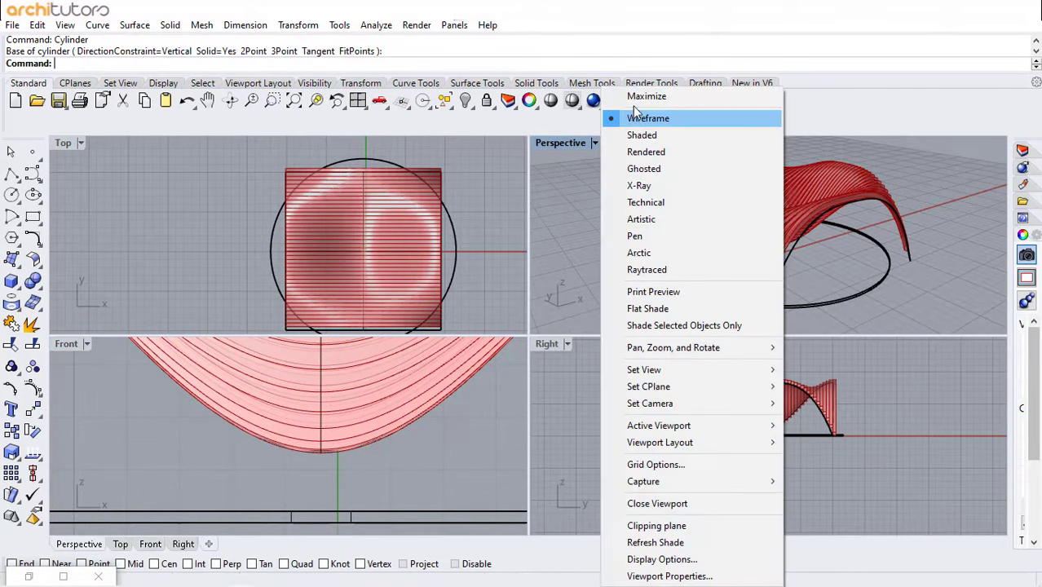
click(640, 134)
key(Escape)
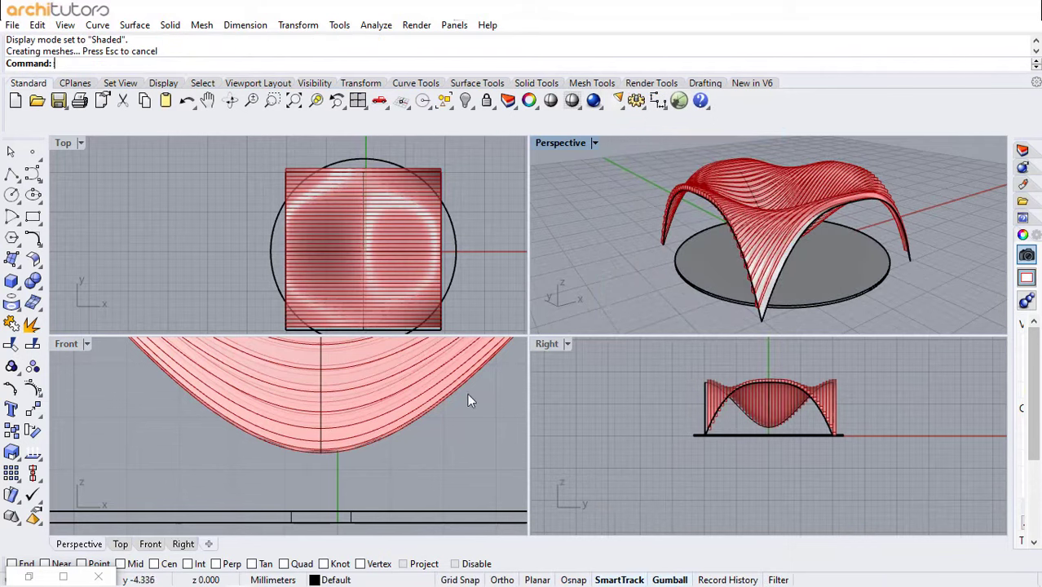
Raise the thin round disc vertically from the ground in the Front view until it rests on the crest of the ribbed canopy
click(287, 513)
scroll(301, 512, down, 6)
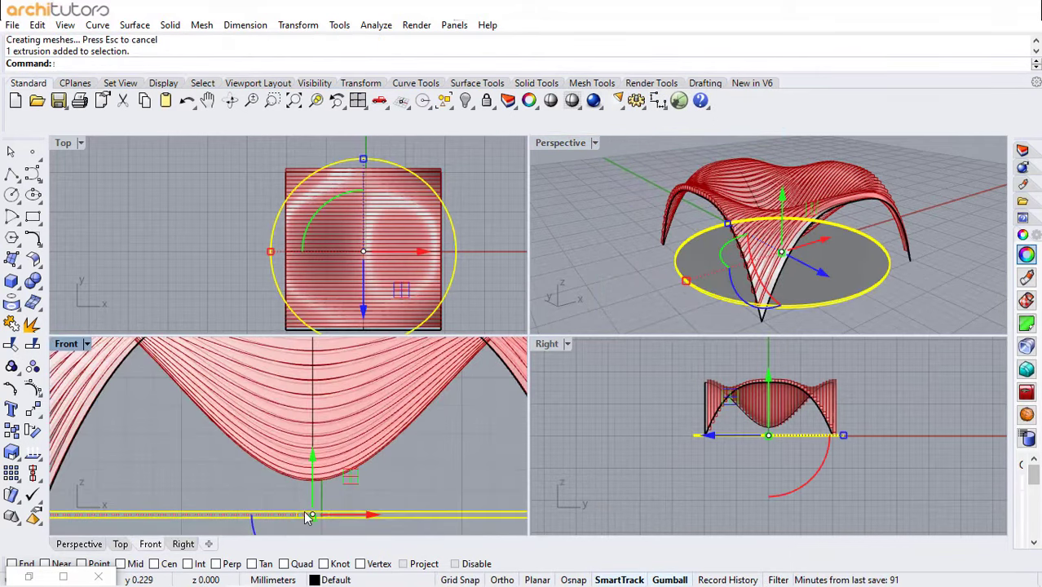
scroll(307, 461, up, 3)
scroll(308, 473, down, 3)
drag(310, 477, 314, 352)
scroll(394, 381, up, 5)
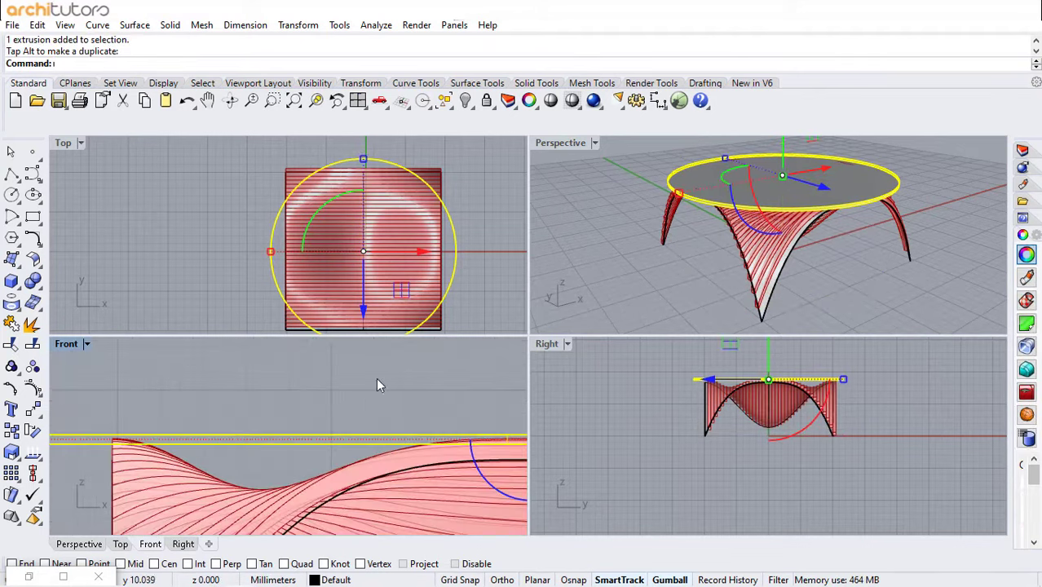
scroll(377, 378, up, 5)
drag(362, 407, 364, 409)
click(442, 379)
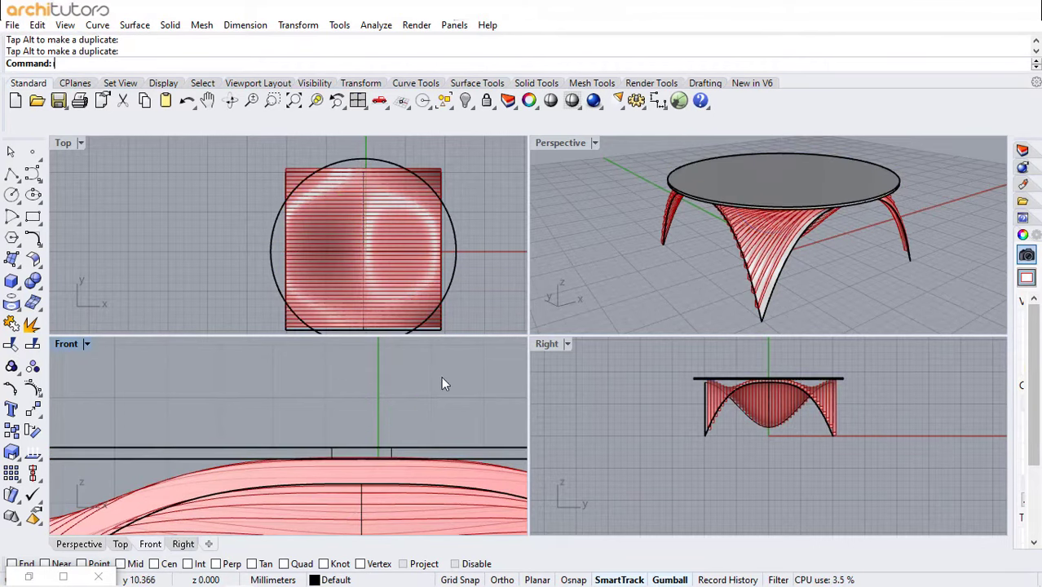
Maximize the Perspective view and undo the last deletion
click(594, 143)
click(632, 93)
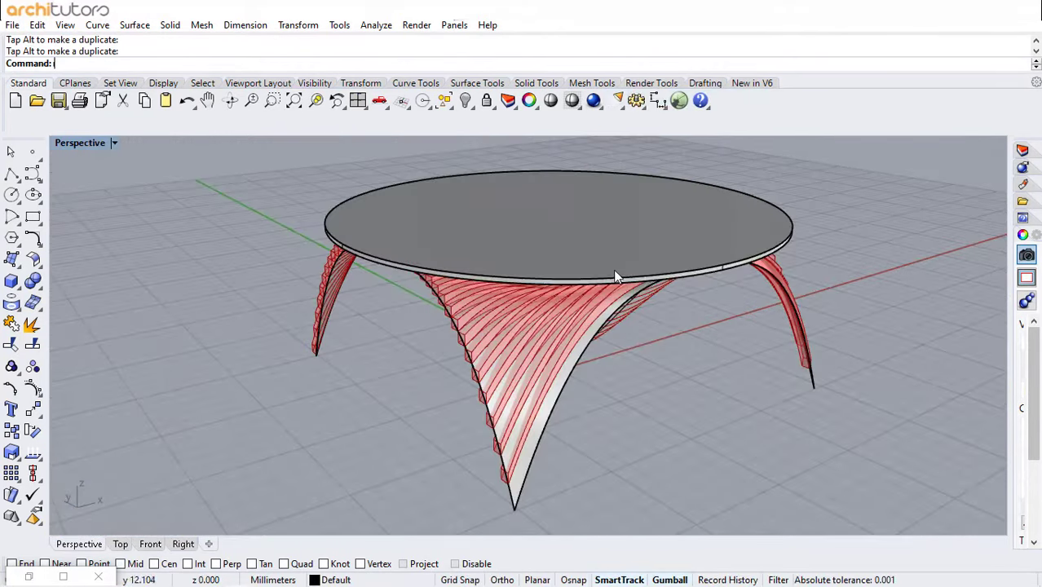
mouse_move(555, 320)
right_down()
mouse_move(551, 333)
mouse_move(559, 313)
mouse_move(572, 317)
right_up()
key(ctrl+z)
right_drag(432, 307, 658, 295)
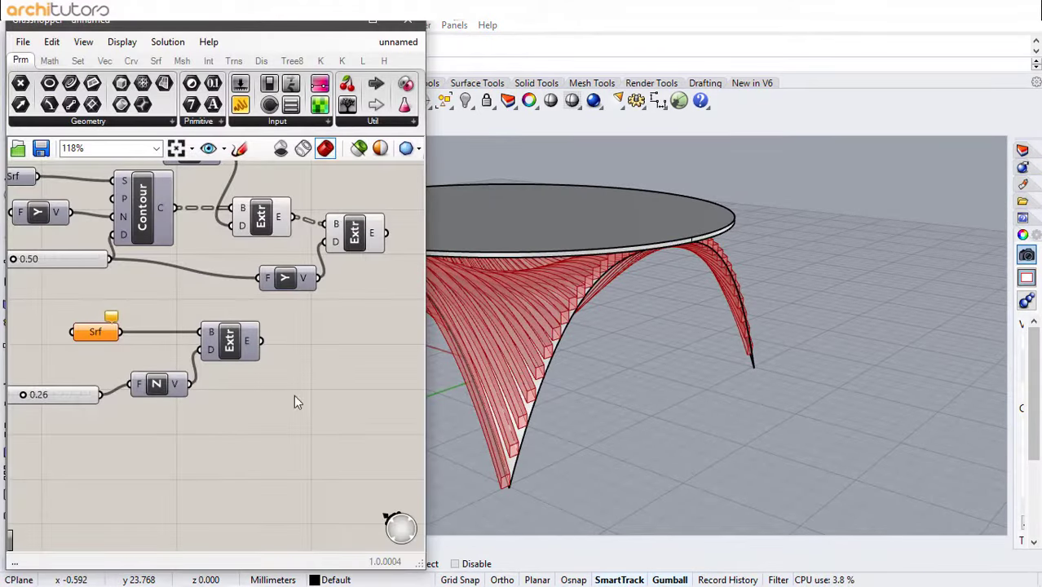
Bake the ribs from the final Extrude component onto the Default layer and minimize Grasshopper
right_drag(295, 399, 102, 440)
click(159, 307)
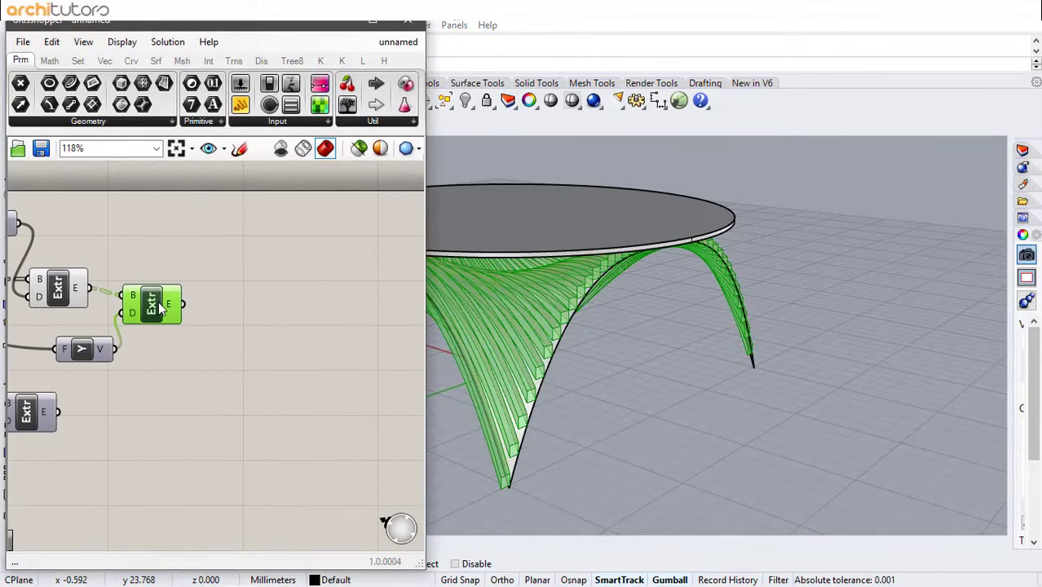
right_click(160, 307)
click(202, 370)
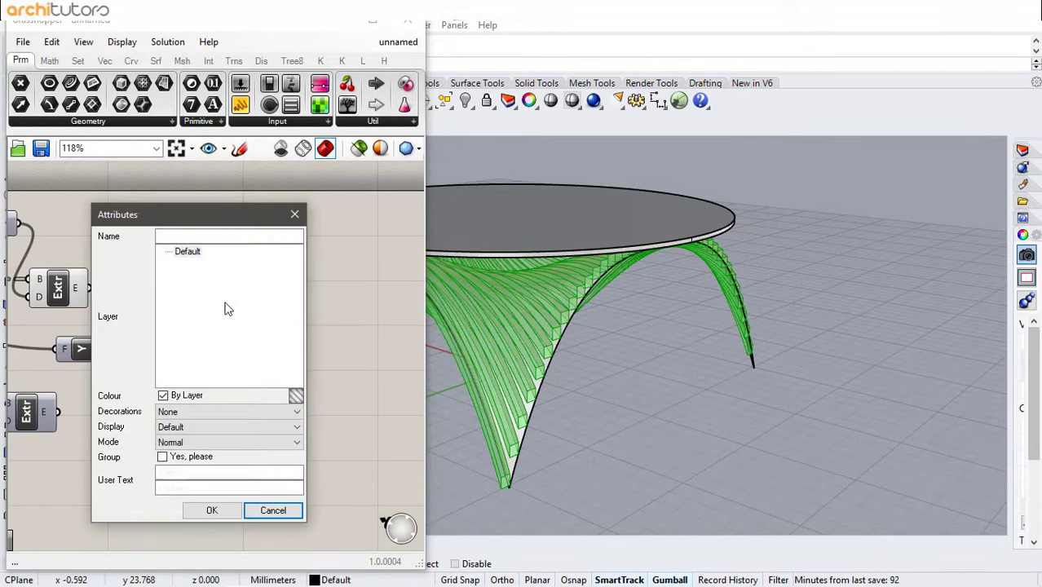
click(202, 512)
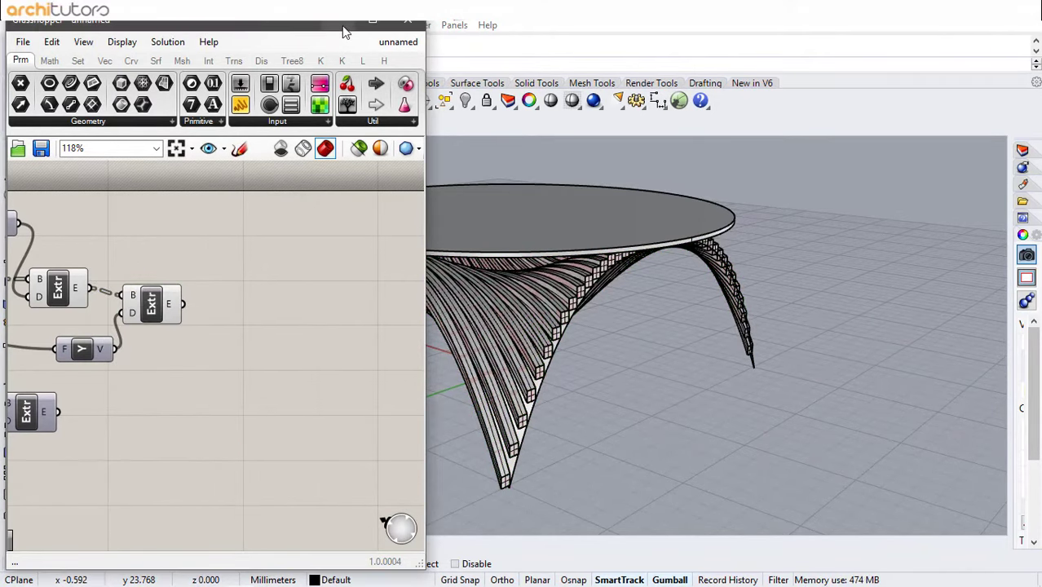
click(406, 28)
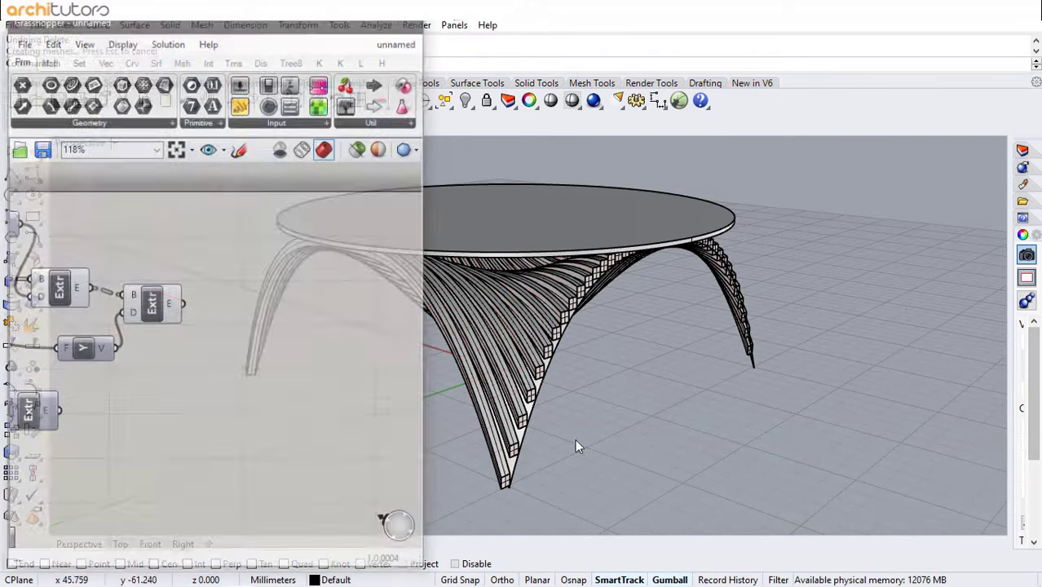
Delete the original canopy surface from among the baked ribs, keeping the ribs and the round top
click(514, 469)
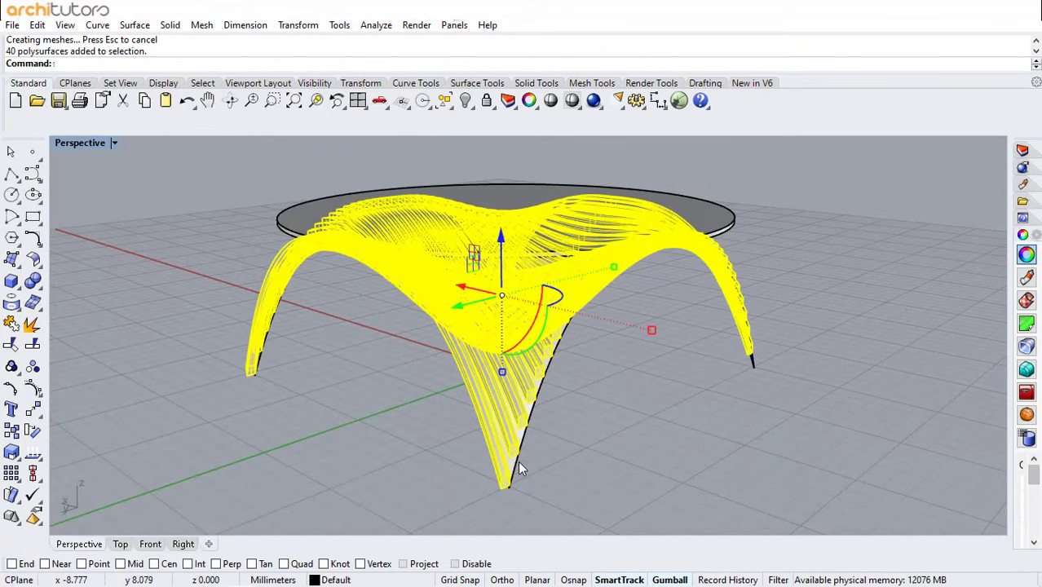
click(518, 460)
key(Delete)
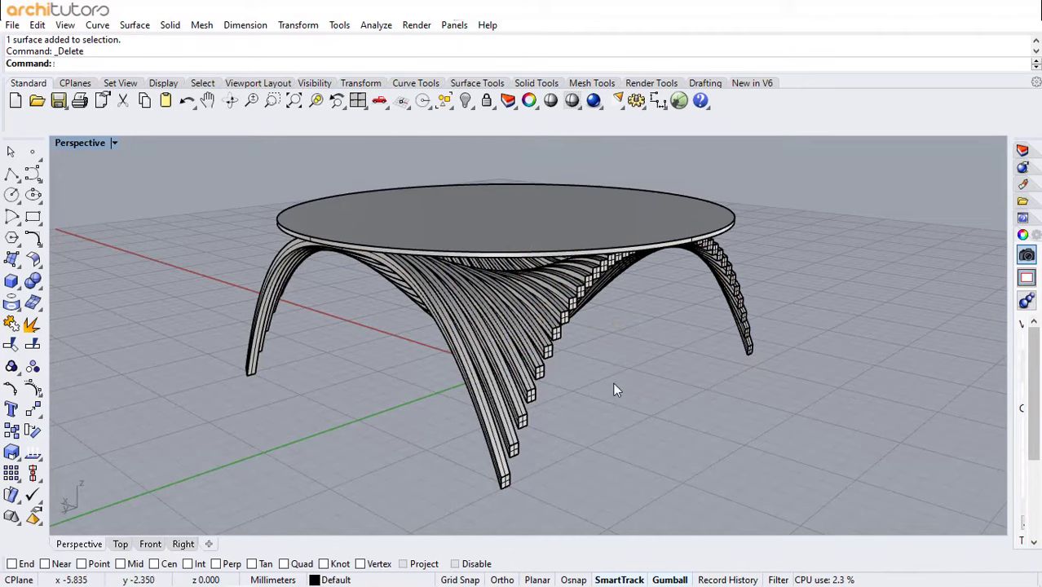
right_drag(612, 382, 703, 364)
scroll(471, 214, down, 5)
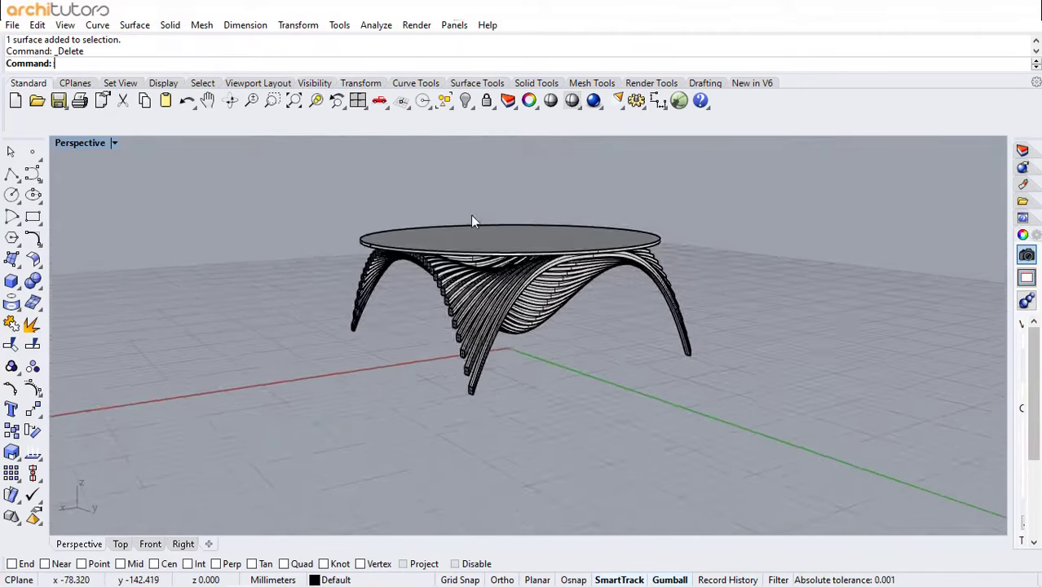
right_drag(471, 214, 442, 269)
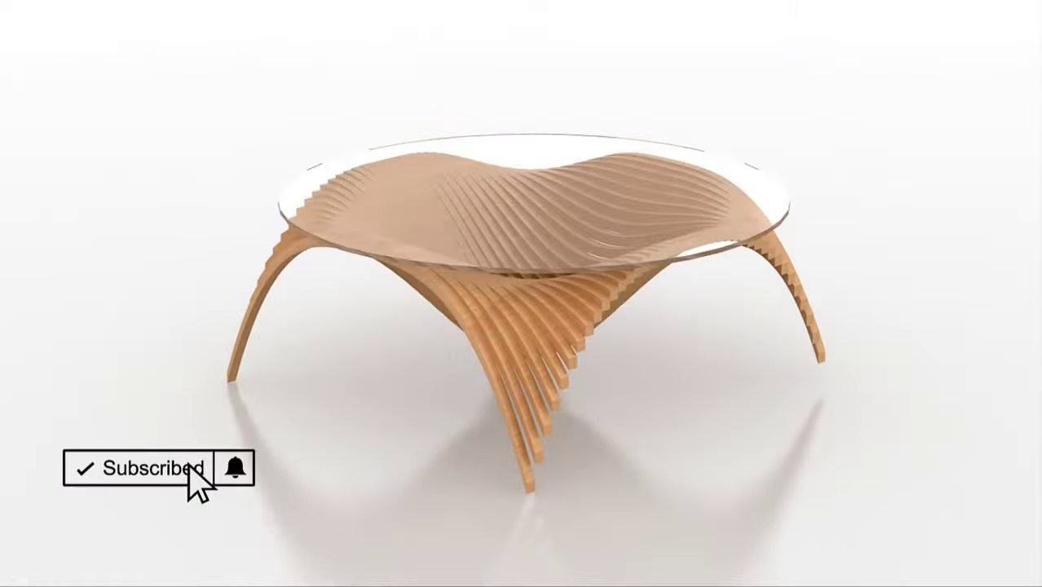